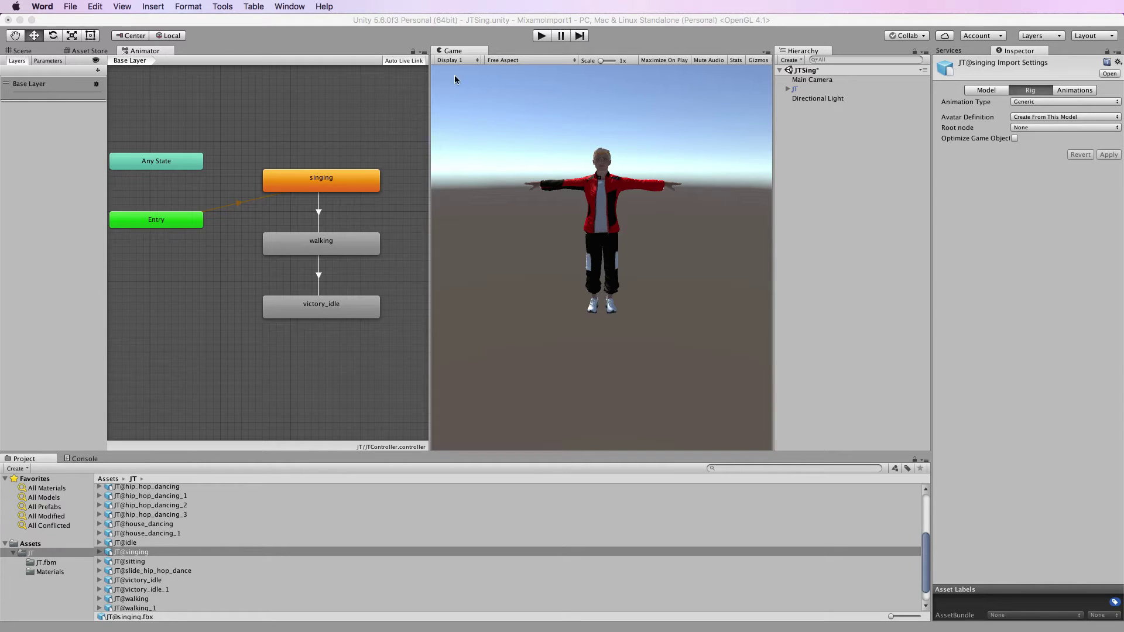
# Run the scene twice to watch JT go from singing through walking to victory_idle
pyautogui.click(543, 36)
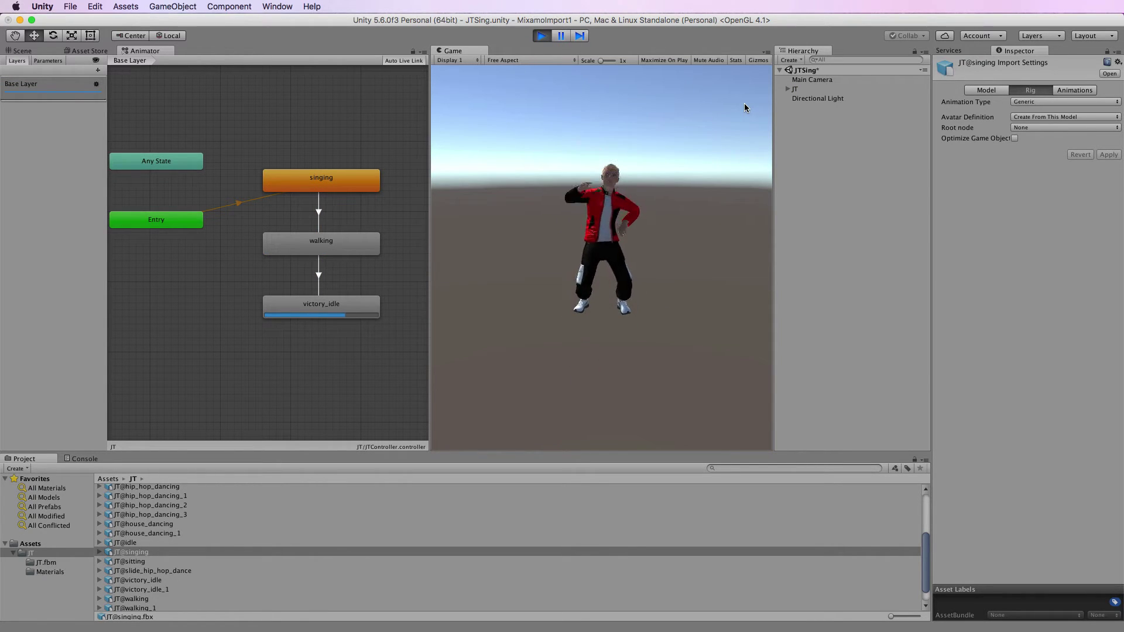
pyautogui.click(542, 36)
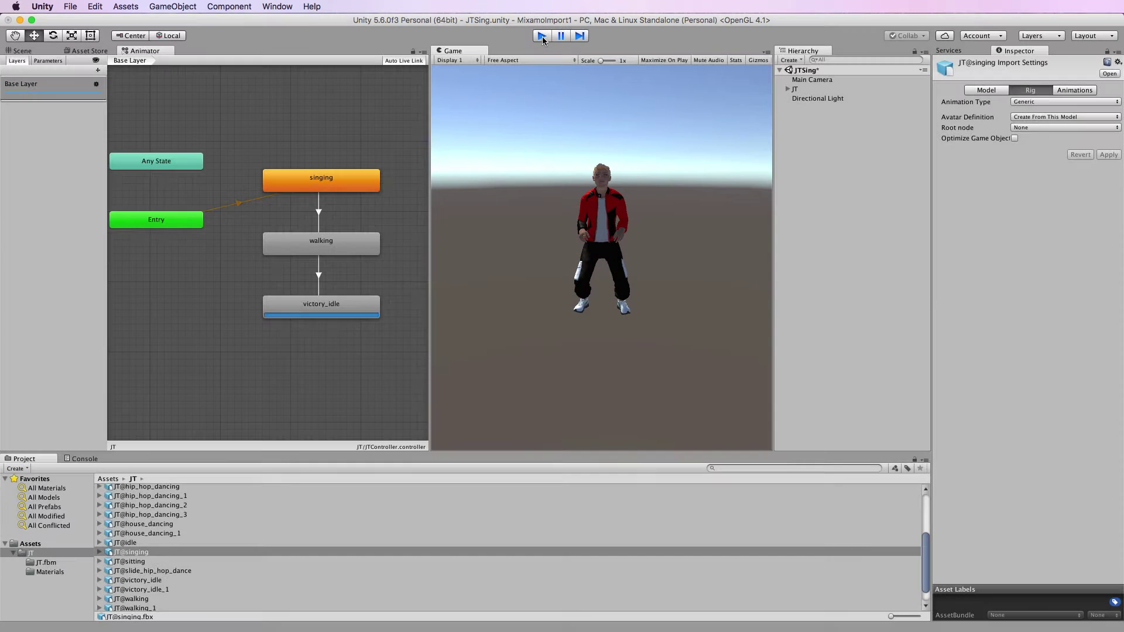
pyautogui.click(542, 37)
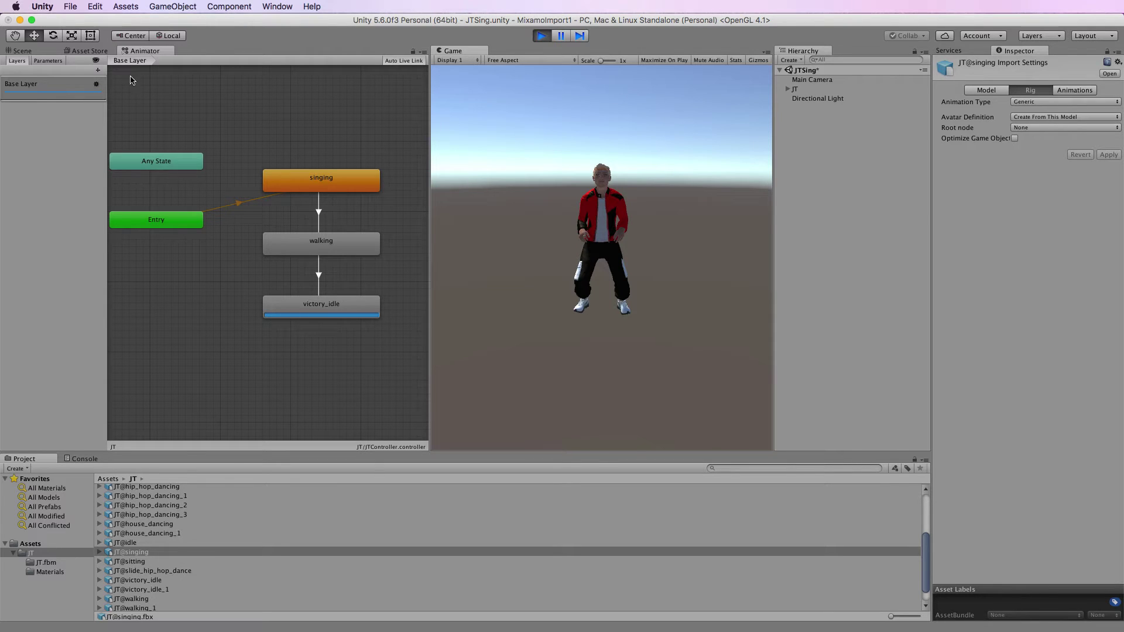
# Stop play mode, orbit the Scene view around JT, and select JT to show its JTAvatar Animator
pyautogui.click(22, 52)
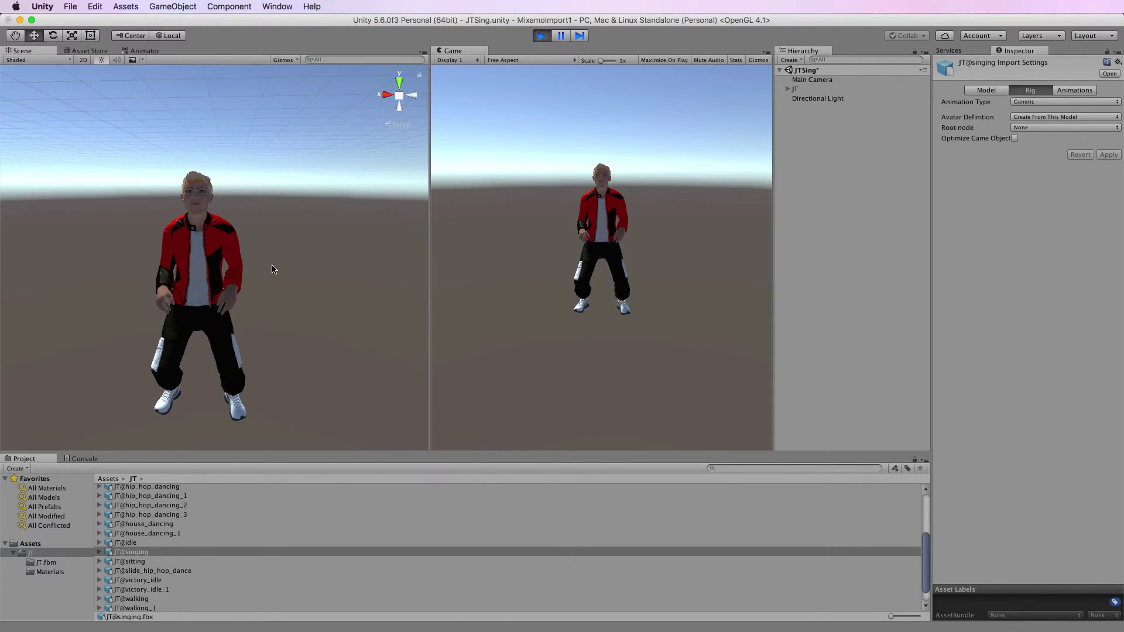
pyautogui.click(542, 36)
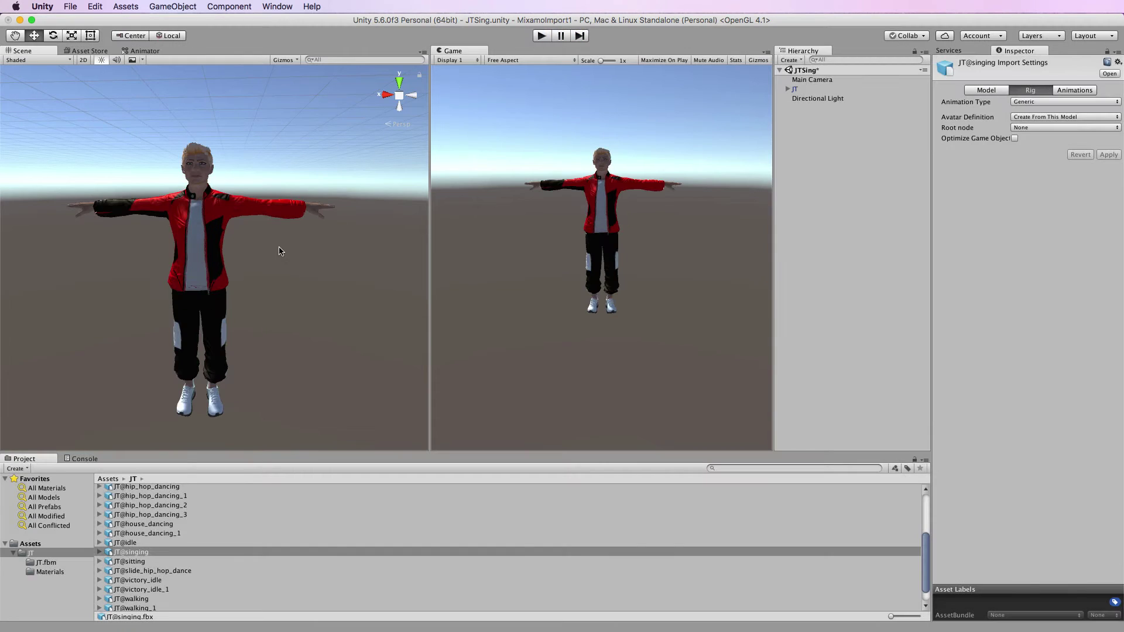
pyautogui.keyDown('alt'); pyautogui.moveTo(148, 259); pyautogui.dragTo(279, 243); pyautogui.keyUp('alt')
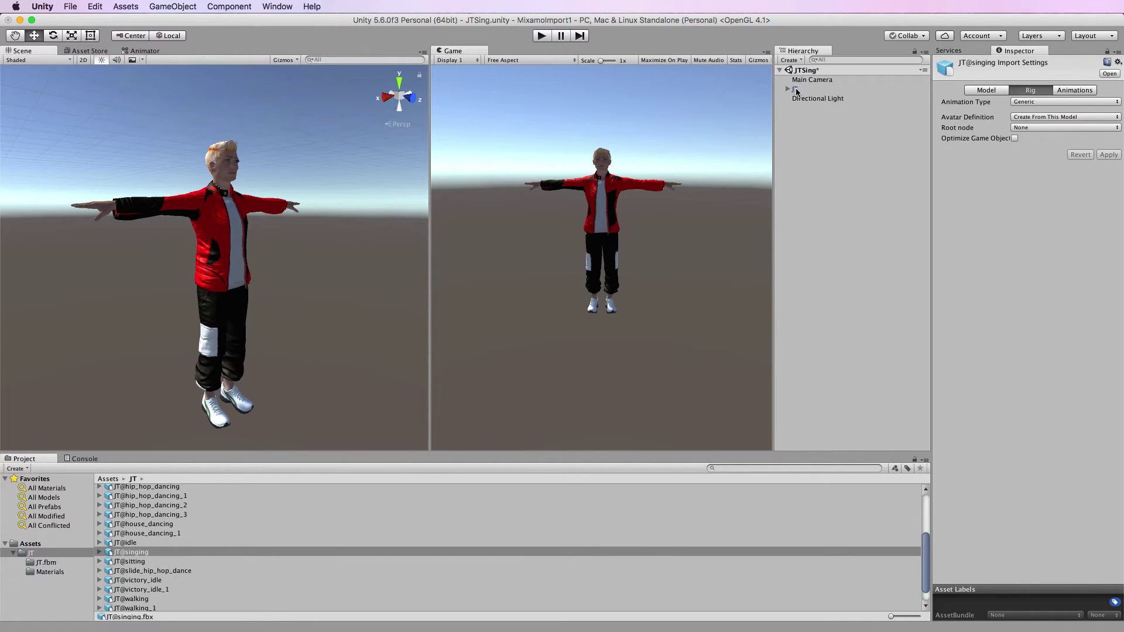
pyautogui.click(795, 90)
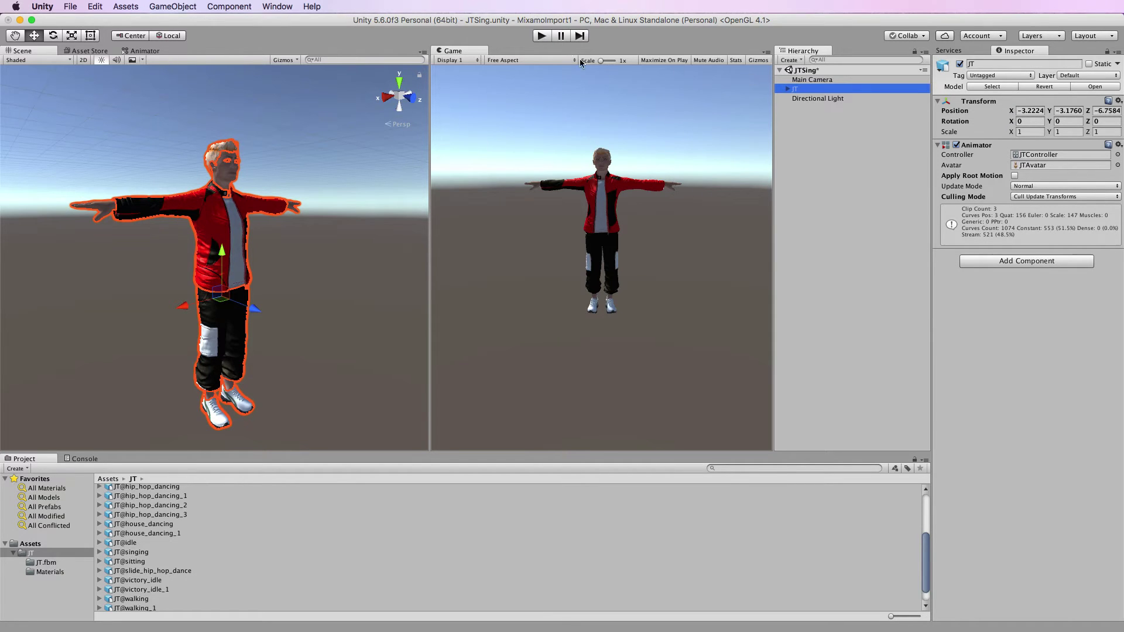
# Play the scene twice, panning the Scene view to follow JT's walk, then stop
pyautogui.click(541, 36)
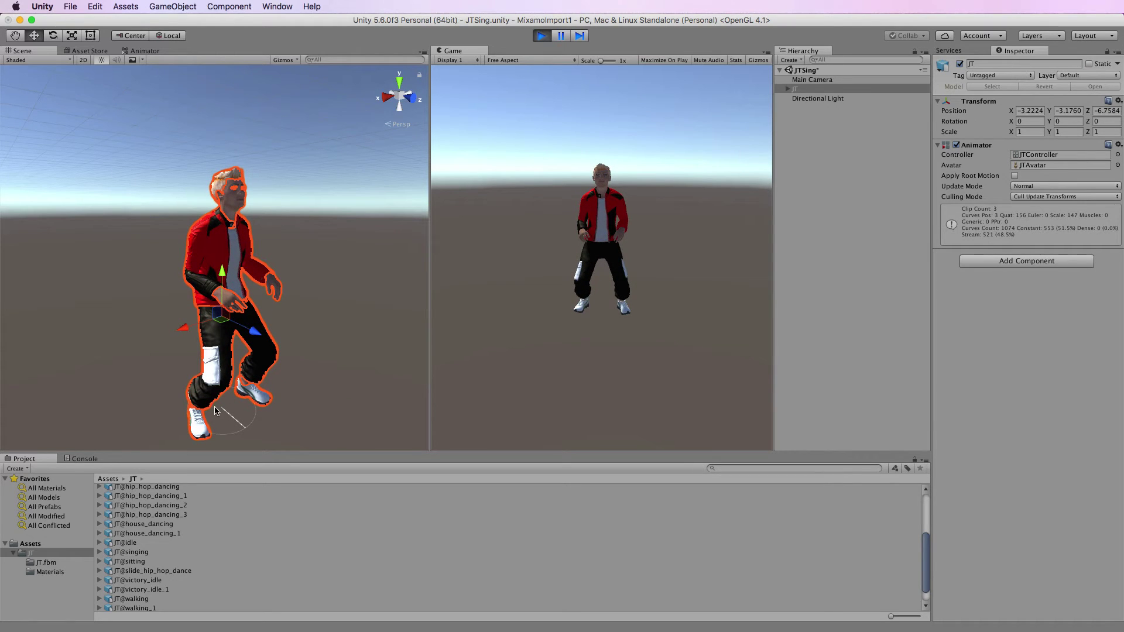
pyautogui.click(310, 410)
pyautogui.moveTo(311, 381); pyautogui.dragTo(313, 314, button='middle')
pyautogui.click(542, 36)
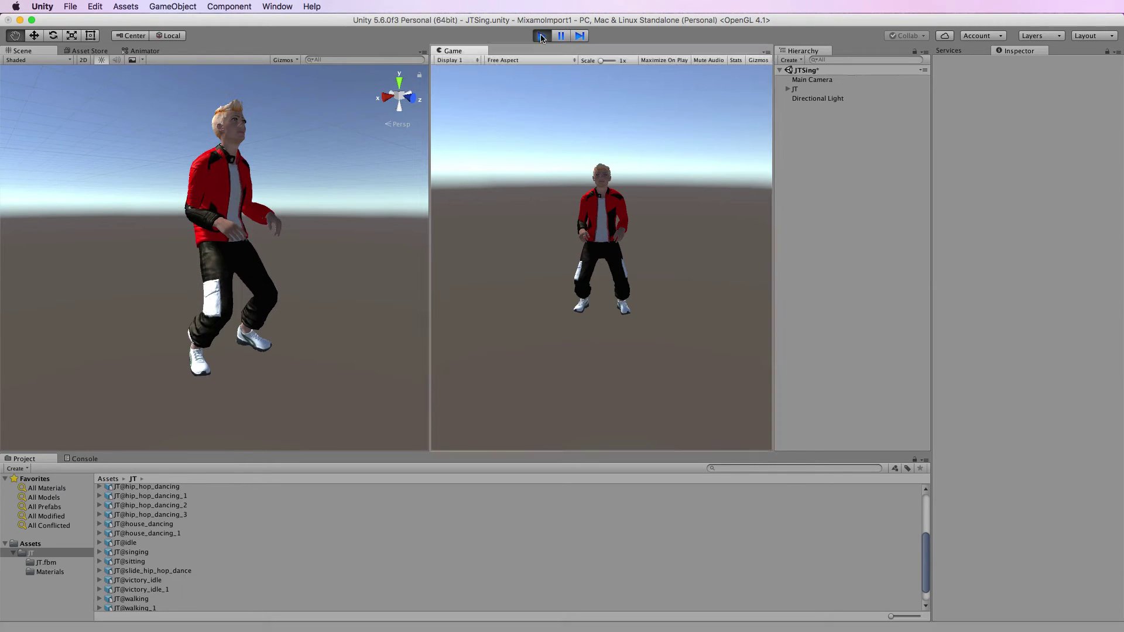
pyautogui.click(796, 89)
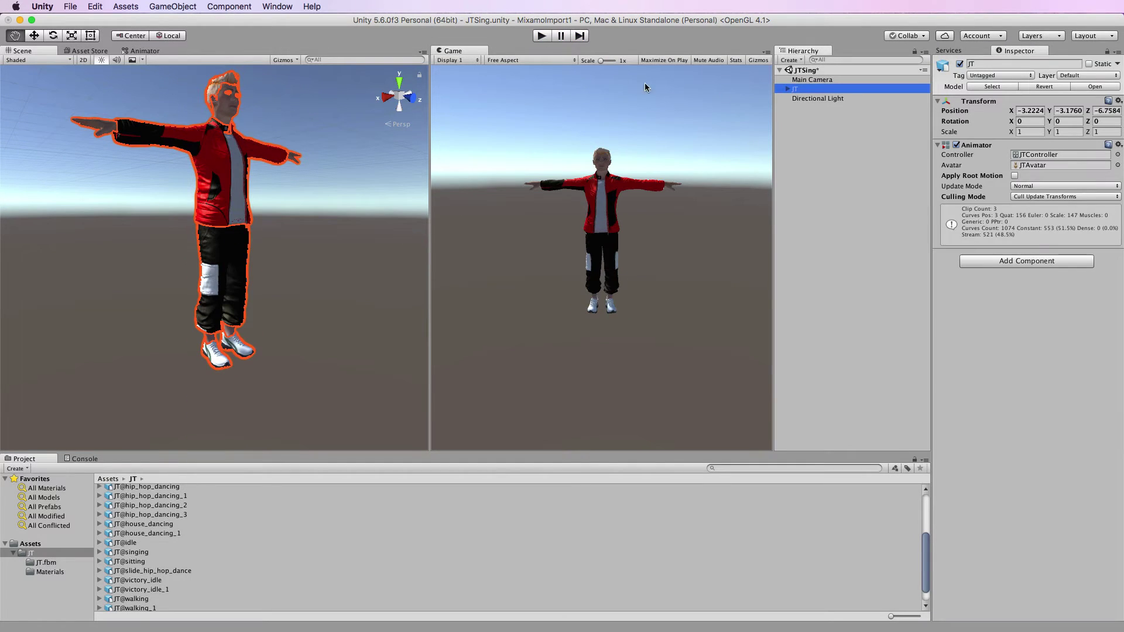
pyautogui.click(542, 36)
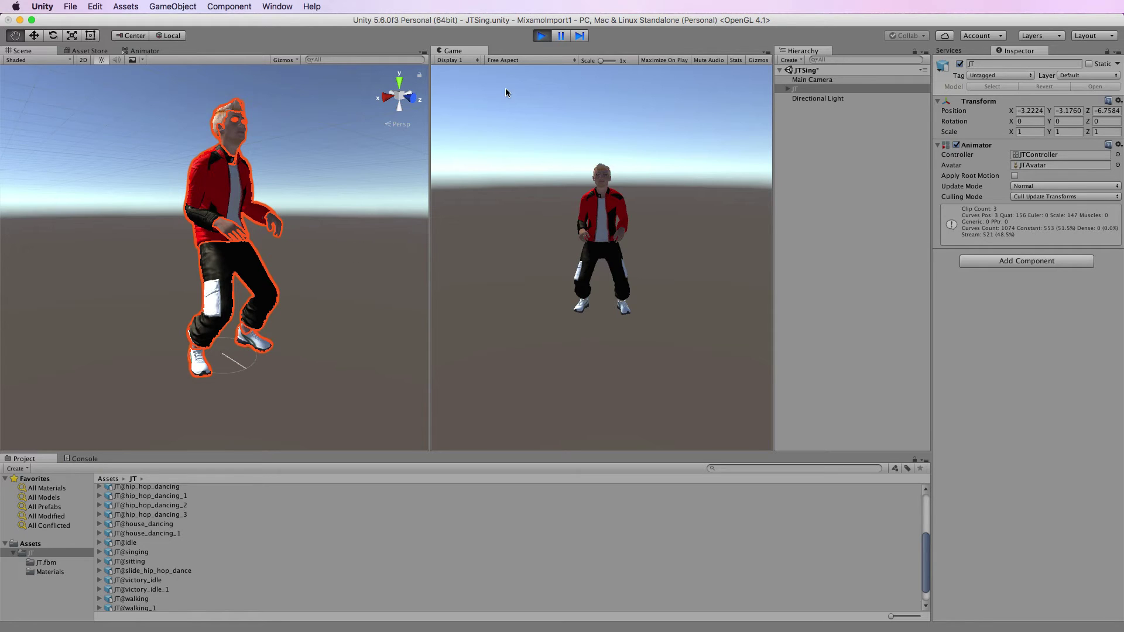
pyautogui.click(542, 36)
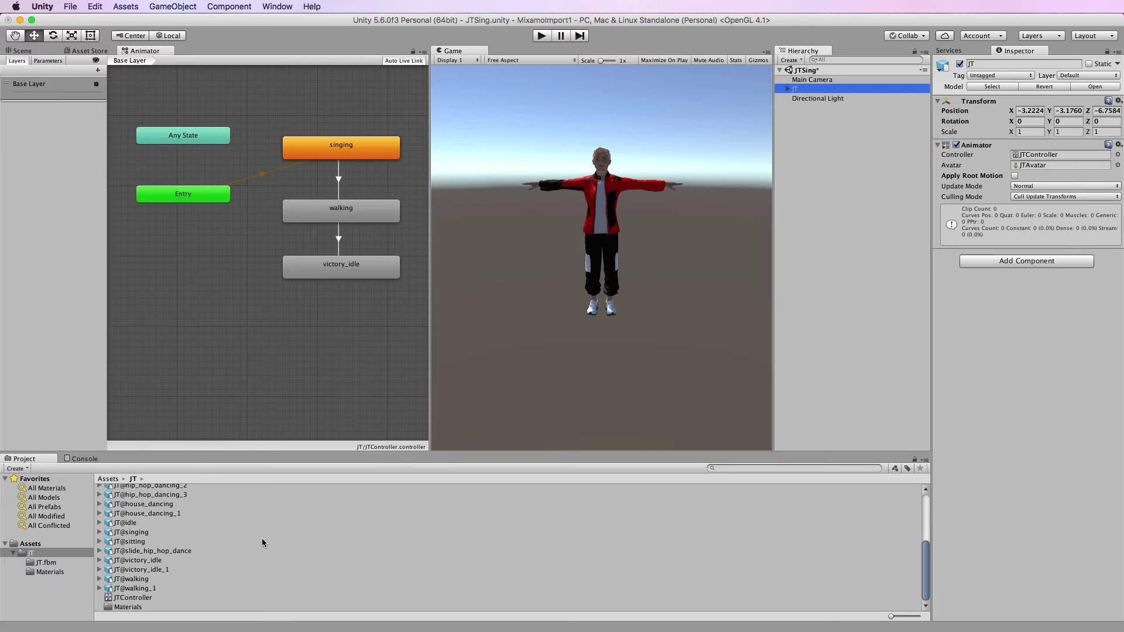
# Change the JT model's rig Animation Type to Humanoid, apply it, and reselect JT
pyautogui.scroll(5, 261, 542)
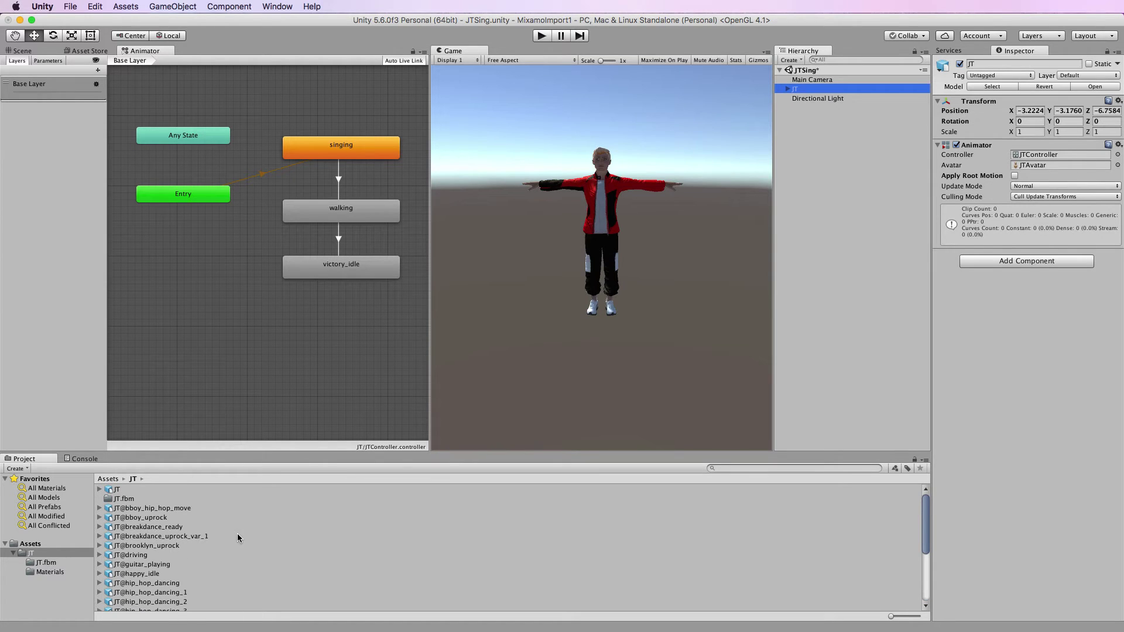
pyautogui.click(110, 492)
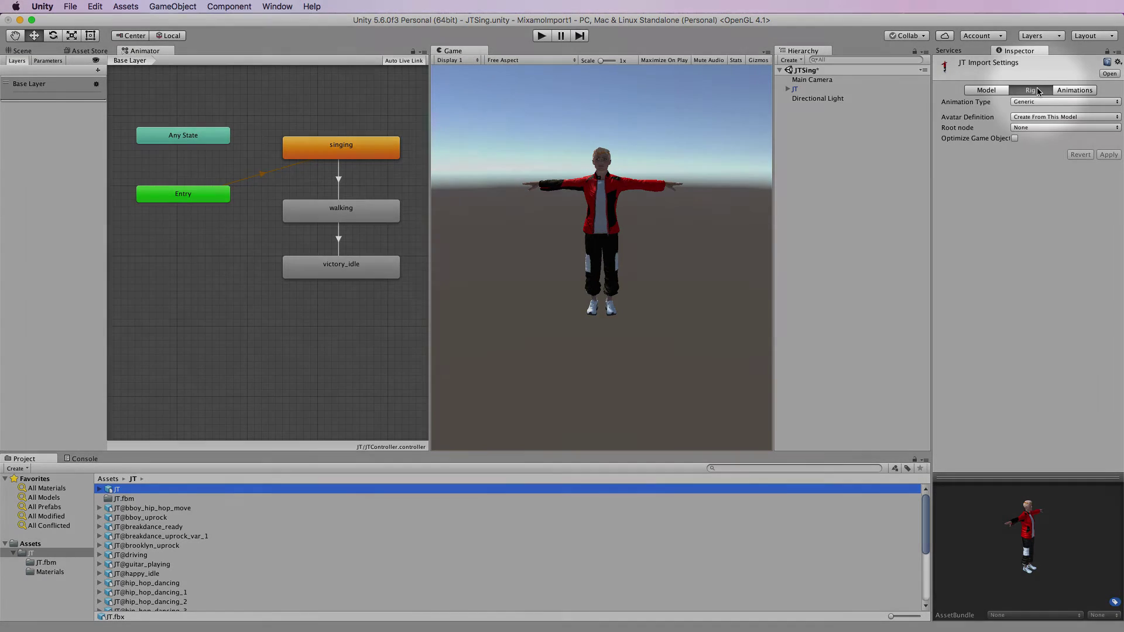
pyautogui.click(1046, 102)
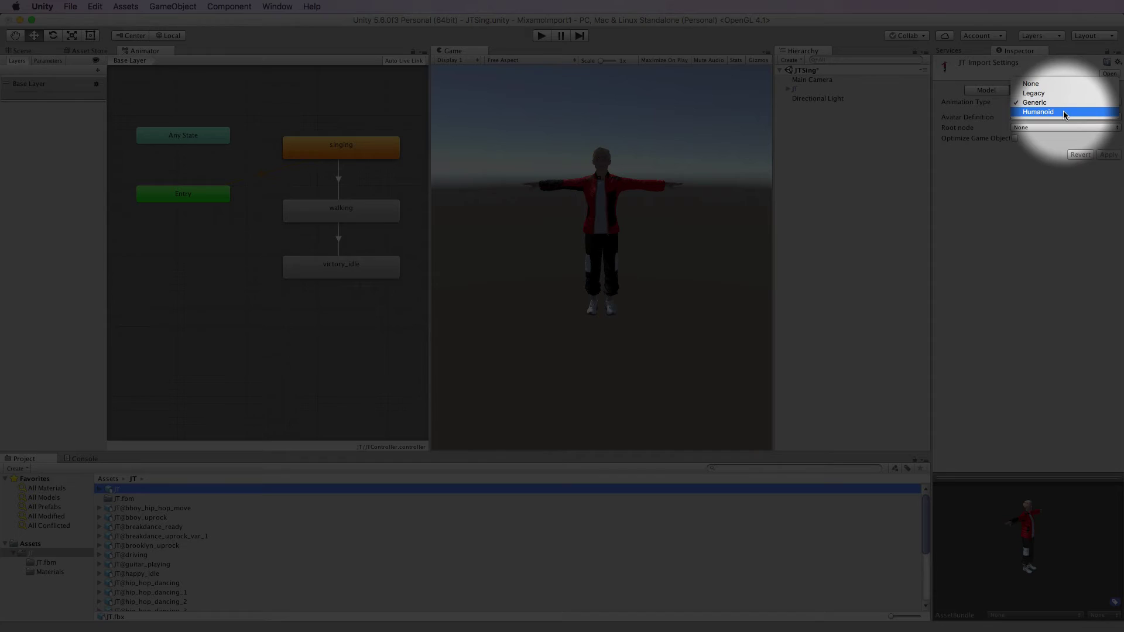
pyautogui.click(1064, 111)
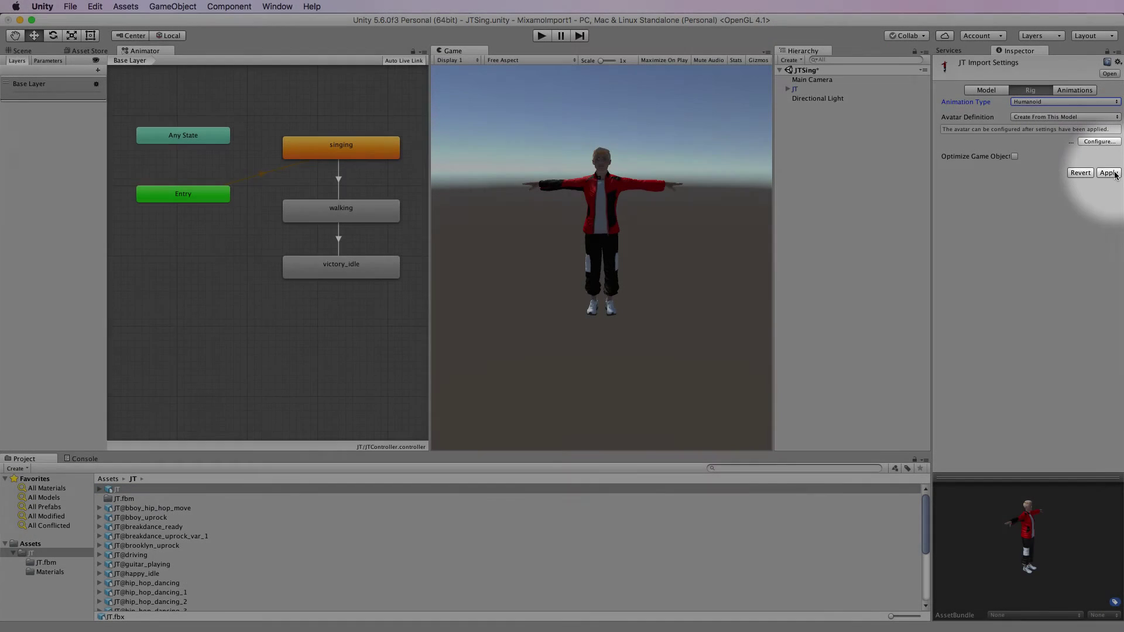
pyautogui.click(1115, 174)
pyautogui.click(798, 89)
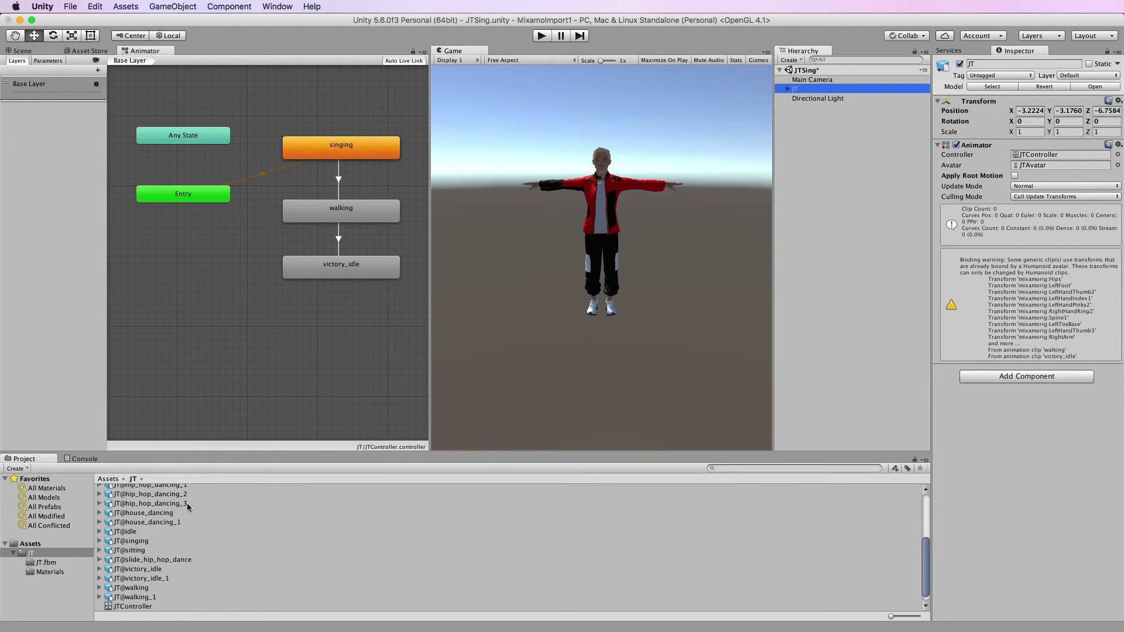
# Set the JT@singing clip's rig Animation Type to Humanoid and apply it
pyautogui.click(139, 544)
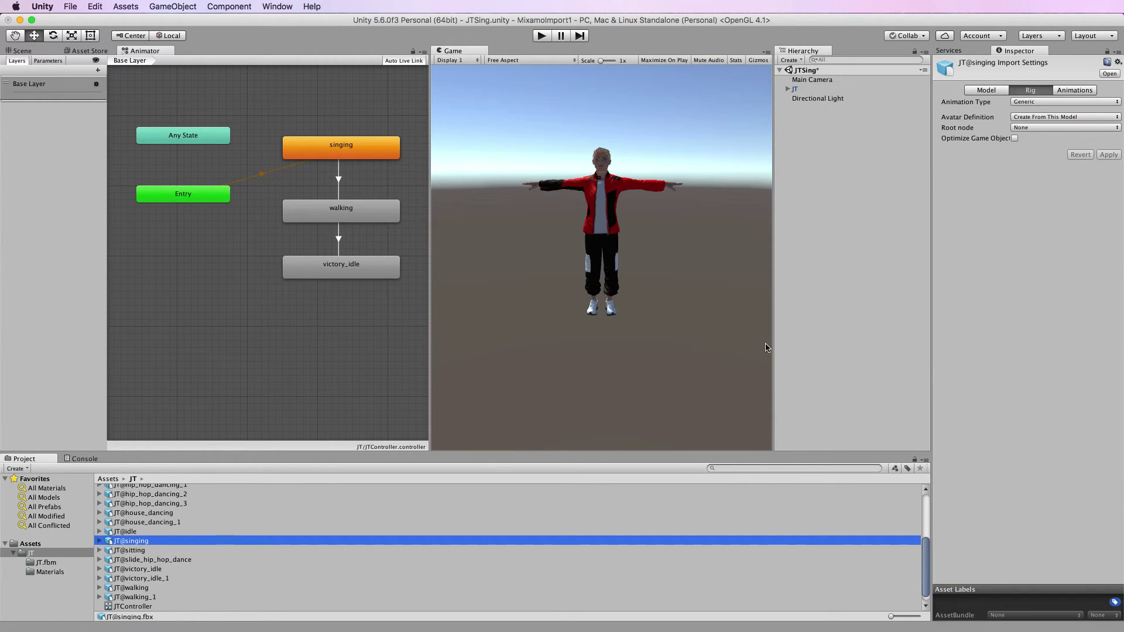
pyautogui.click(1047, 103)
pyautogui.click(1049, 112)
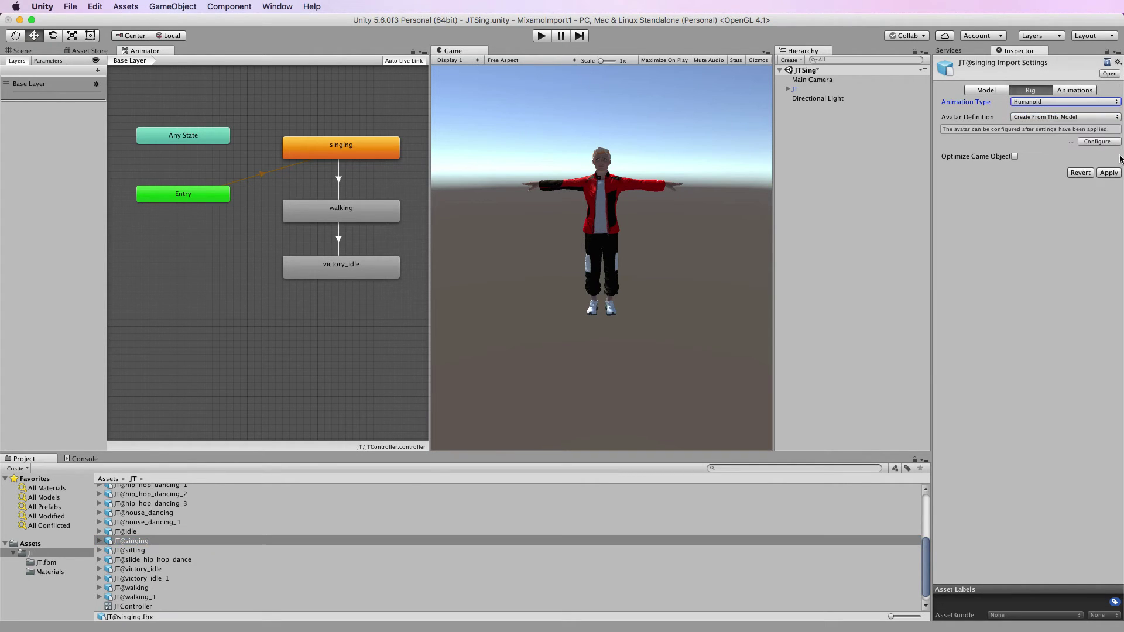
pyautogui.click(1111, 173)
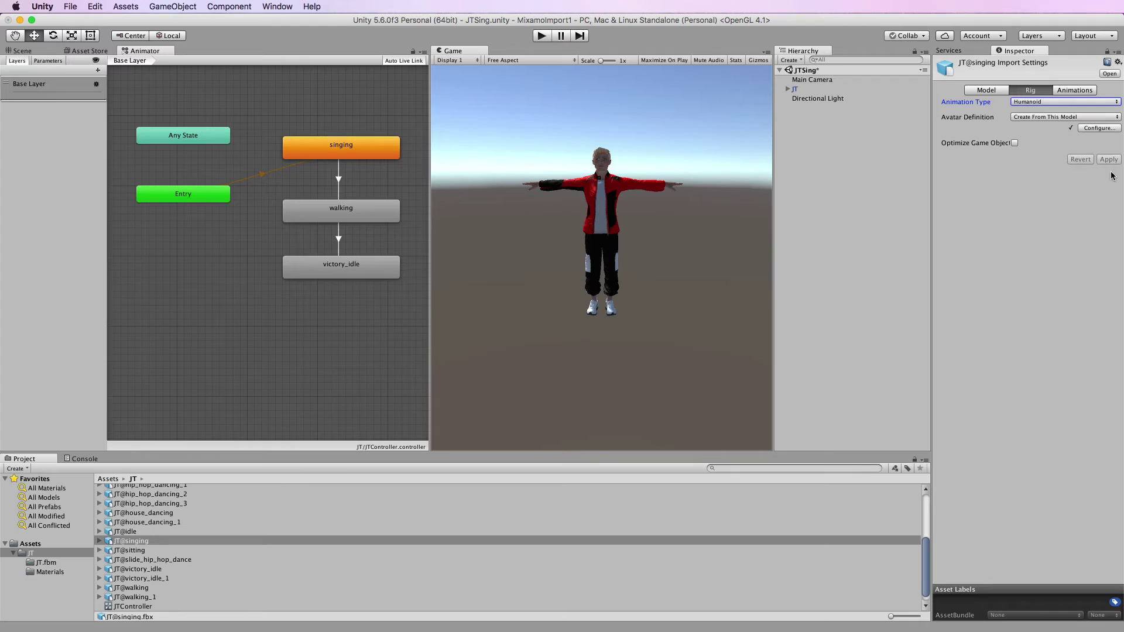
# Confirm JT@walking and JT@victory_idle use Humanoid rigs, then play the scene
pyautogui.click(139, 589)
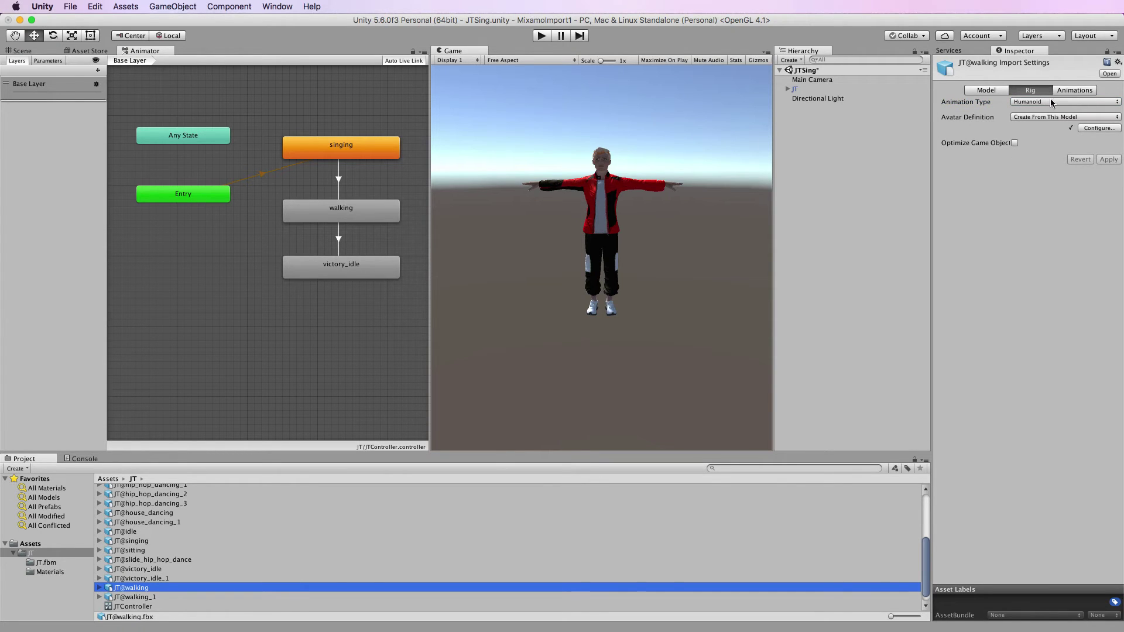
pyautogui.click(151, 570)
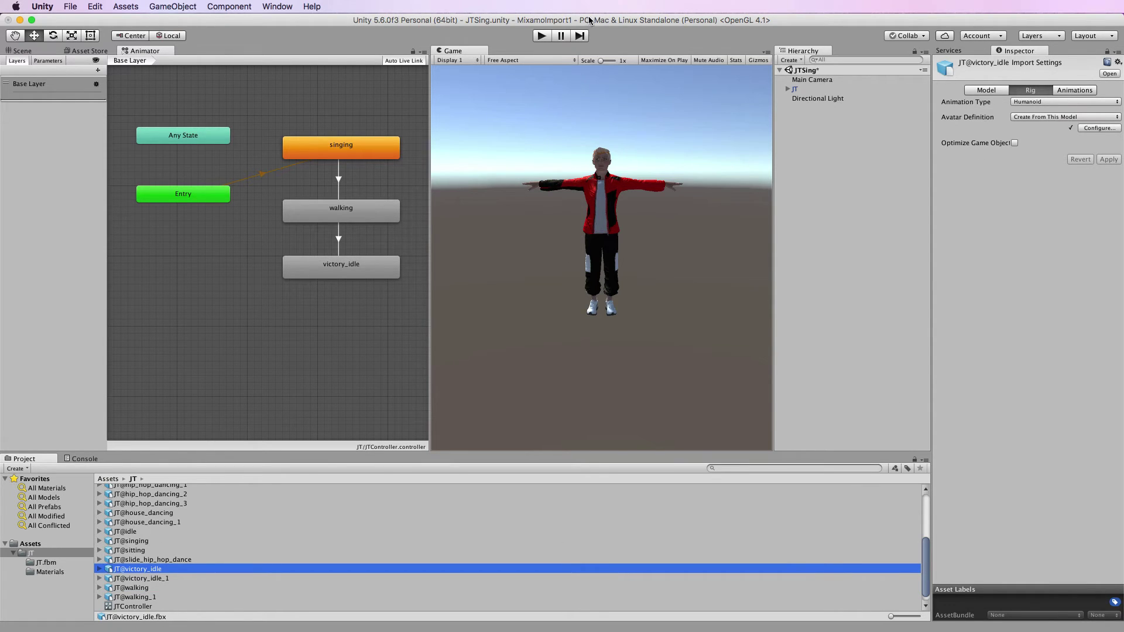
pyautogui.click(542, 37)
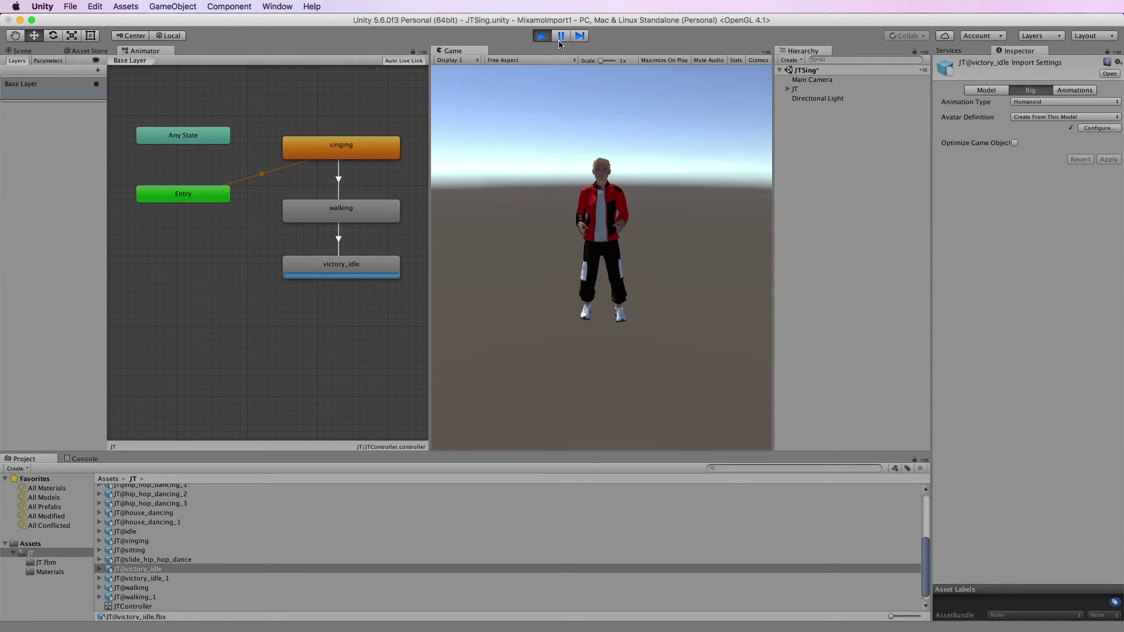
# Add a victory_idle → singing transition in the Animator and play to test the loop
pyautogui.click(542, 36)
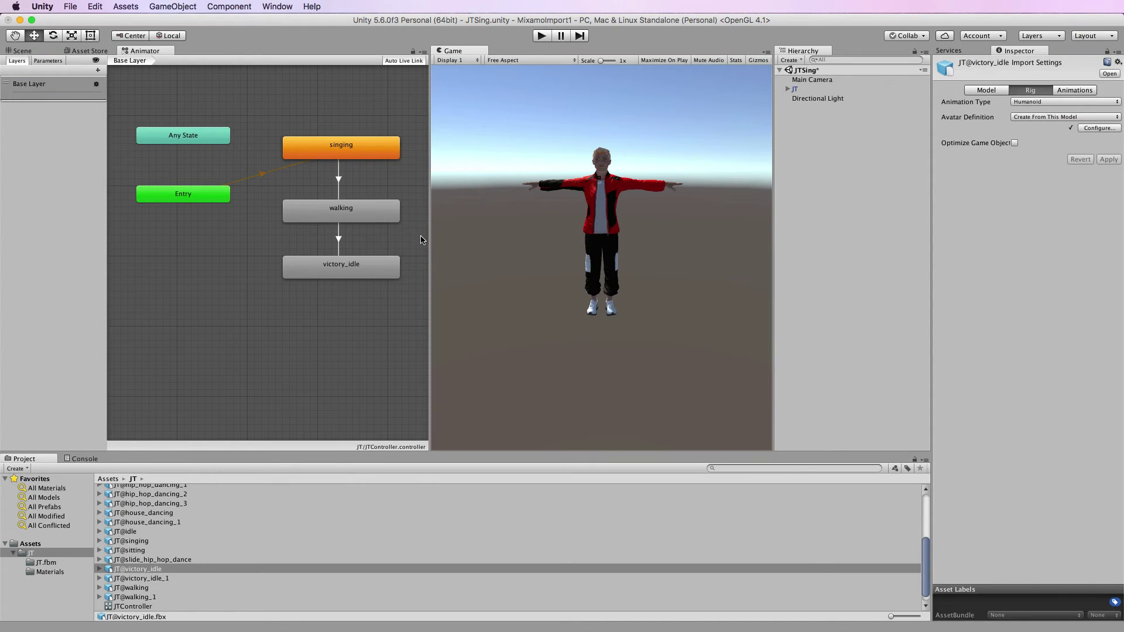
pyautogui.rightClick(372, 264)
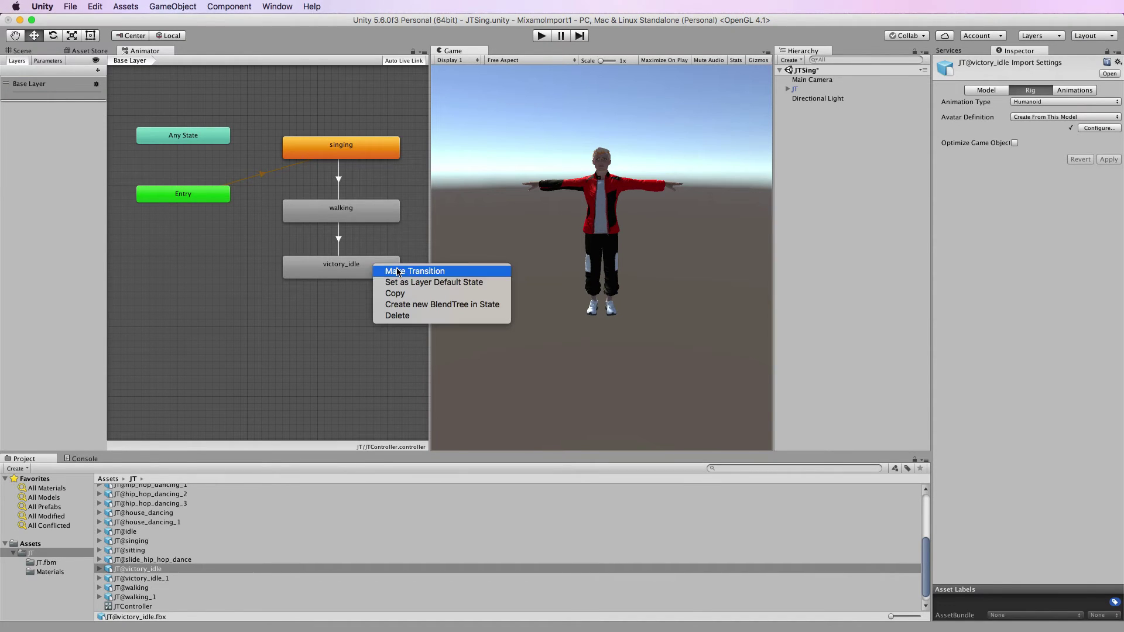
pyautogui.click(386, 271)
pyautogui.click(379, 153)
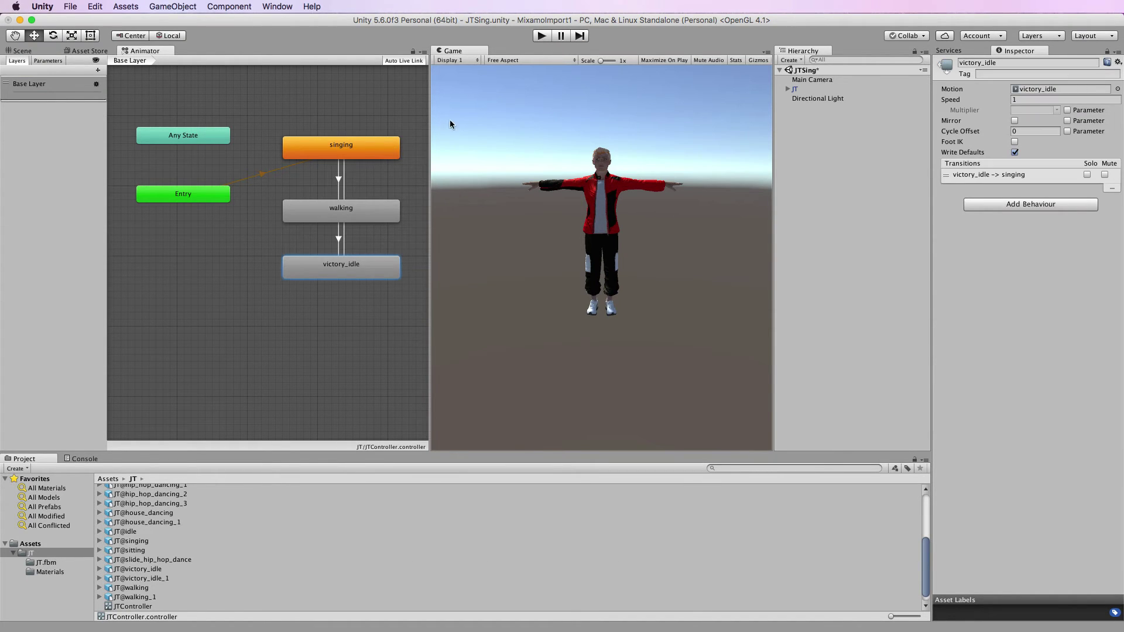
pyautogui.click(543, 39)
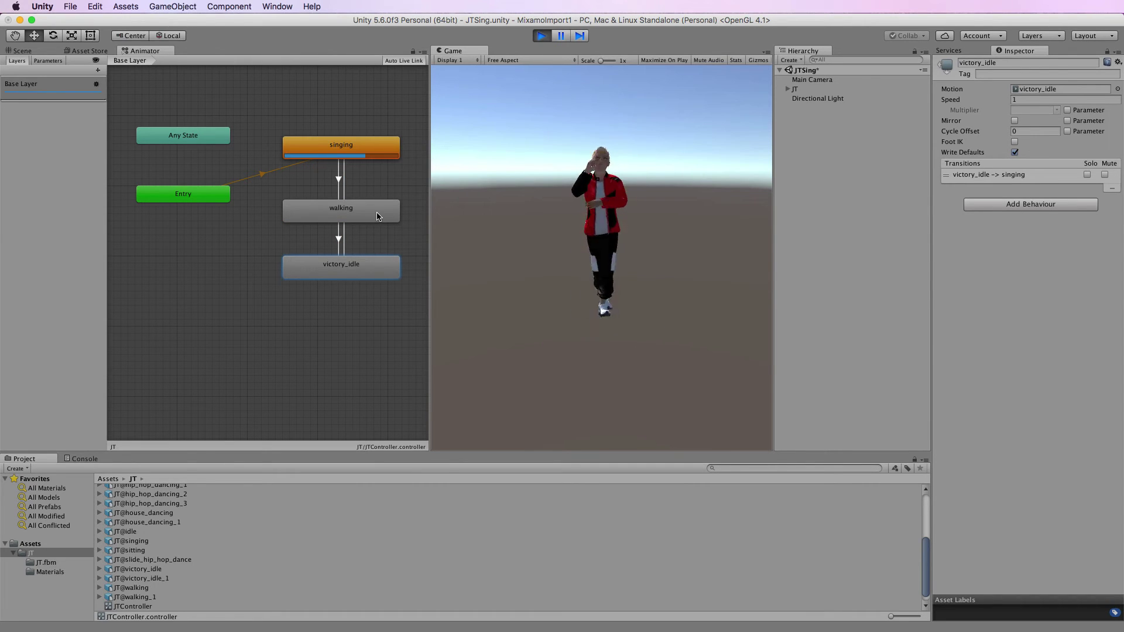
# Set the walking state's Speed to 0.5 and test the slower walk in play mode
pyautogui.click(544, 36)
pyautogui.click(371, 210)
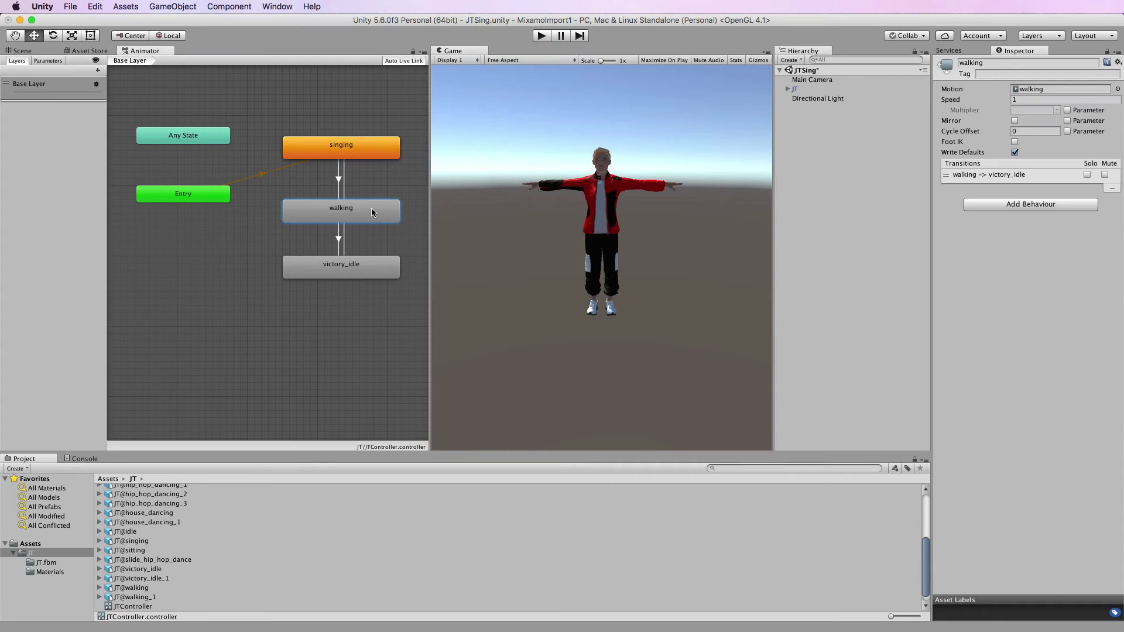
pyautogui.click(1043, 100)
pyautogui.click(541, 36)
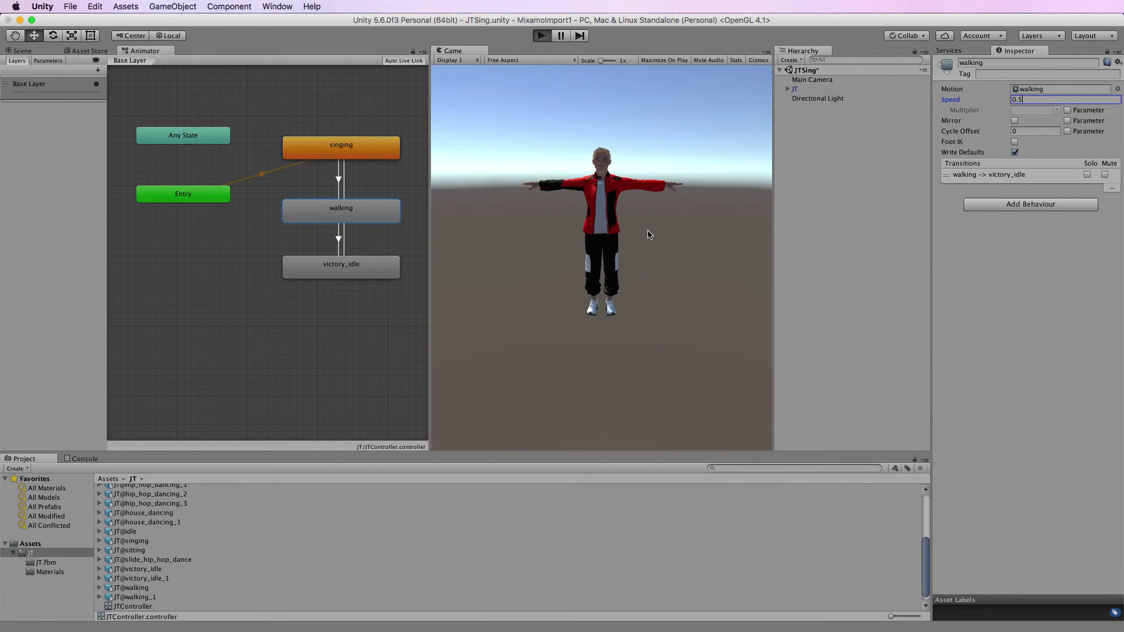
pyautogui.click(649, 236)
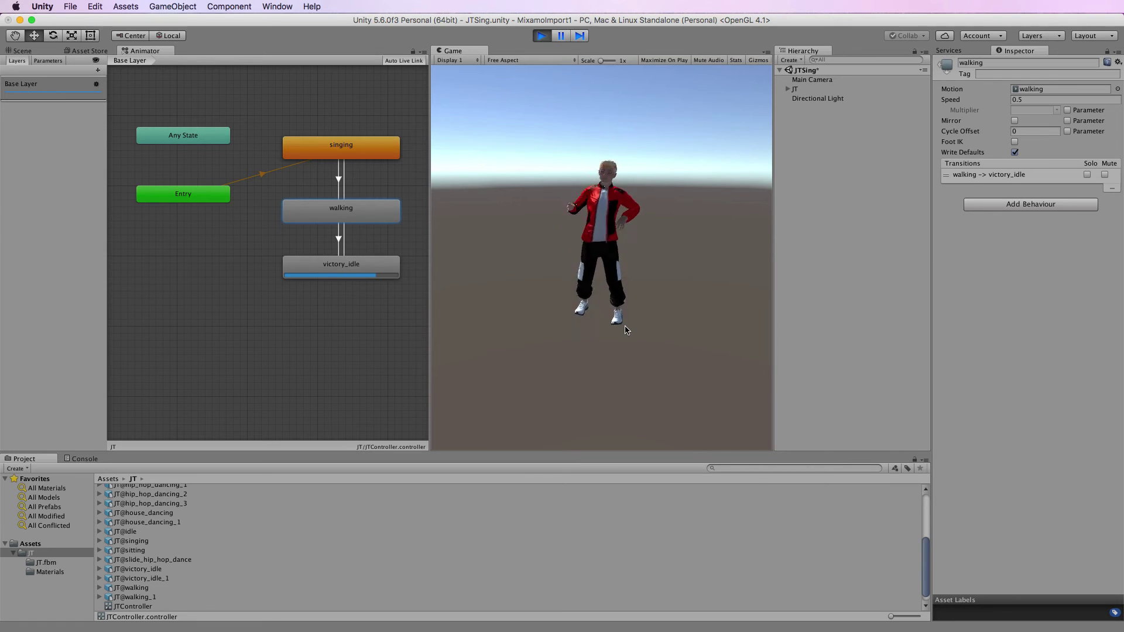
pyautogui.click(545, 36)
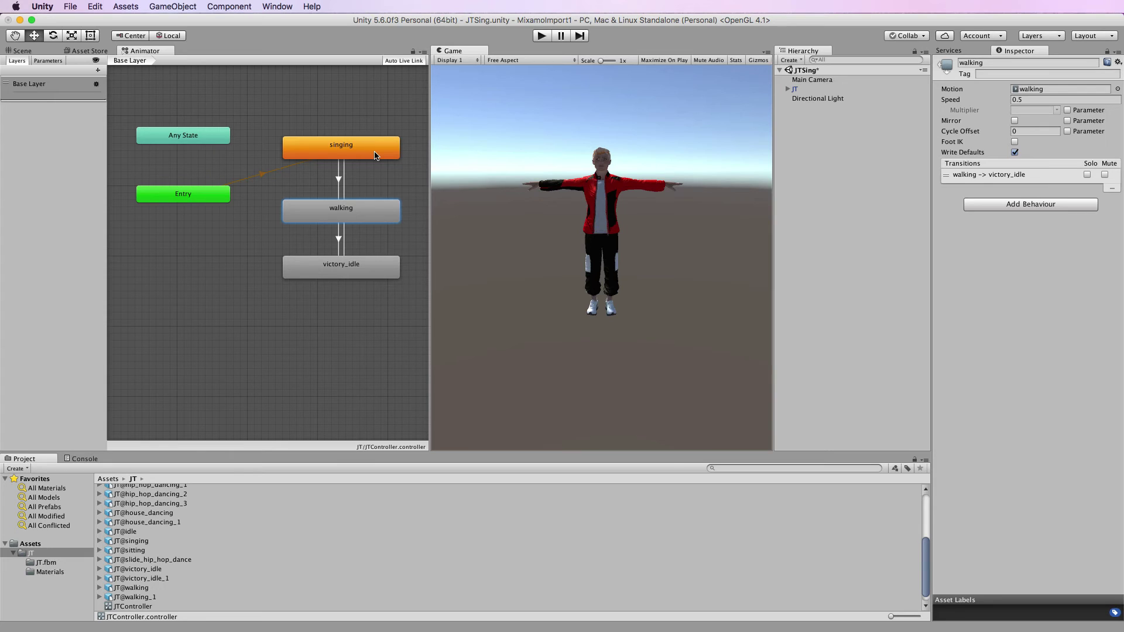
# Enable Apply Root Motion on JT's Animator and test the forward walk in play mode
pyautogui.click(795, 90)
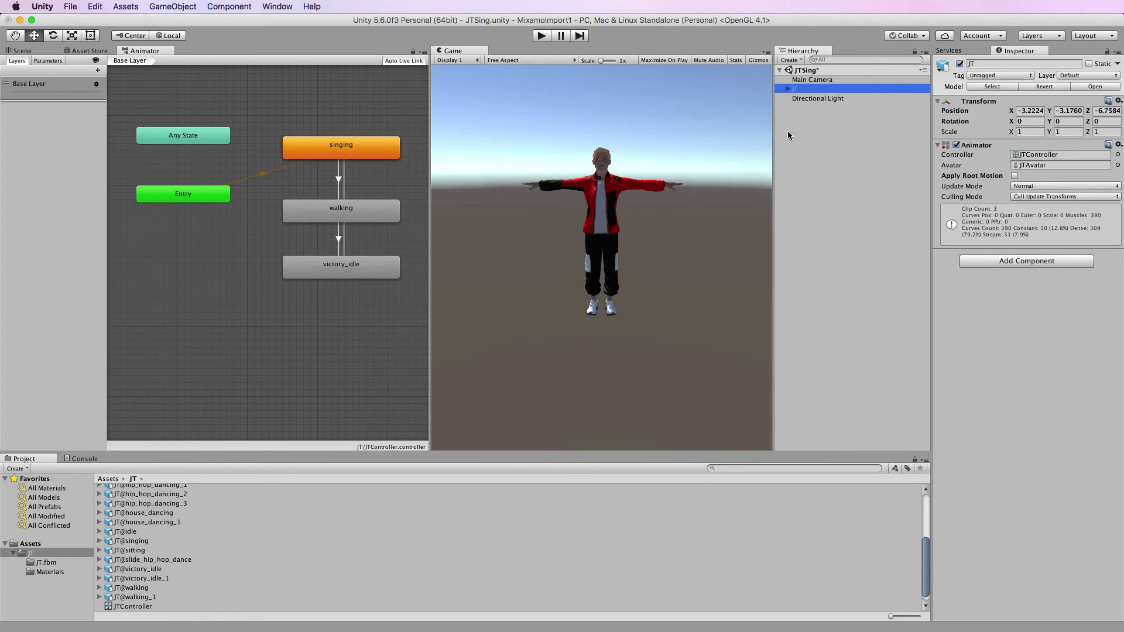
pyautogui.click(1015, 176)
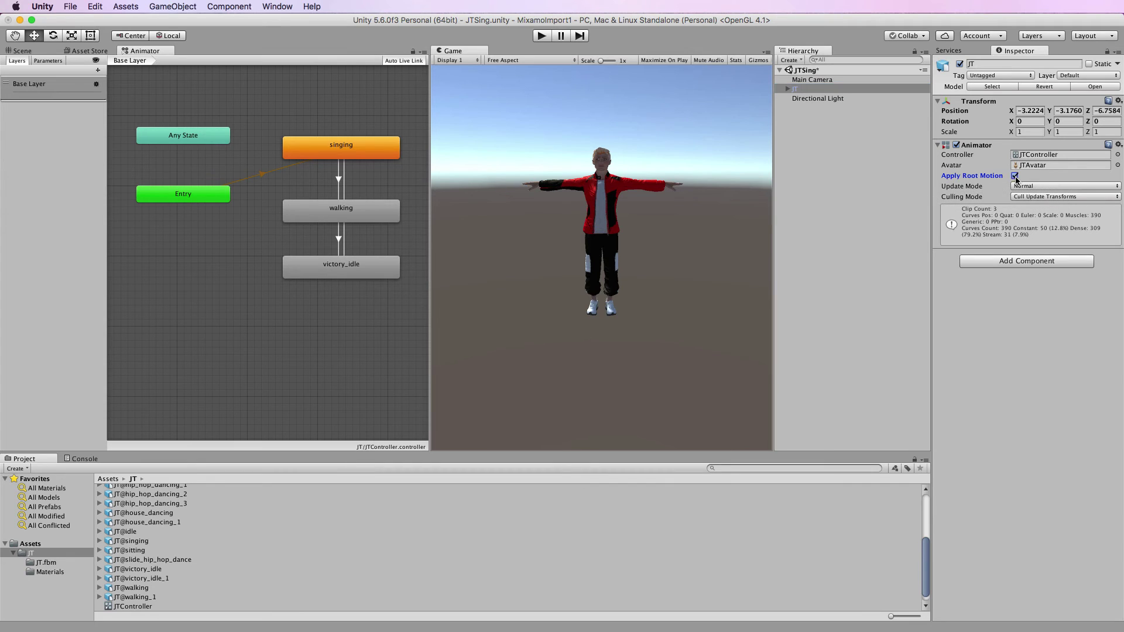
pyautogui.click(544, 36)
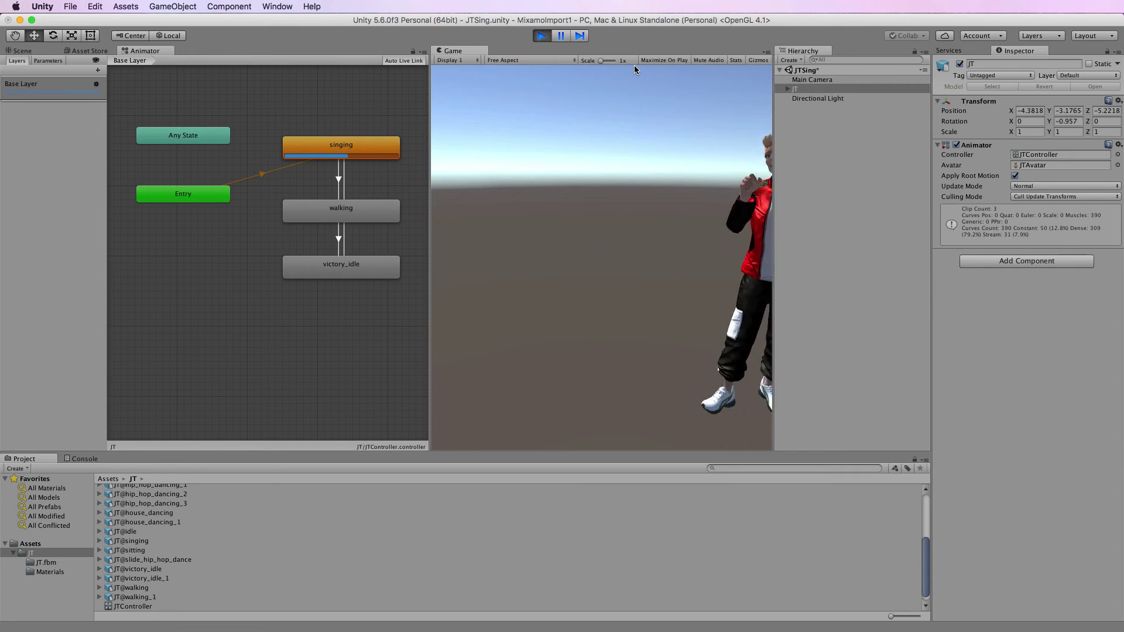
pyautogui.click(544, 36)
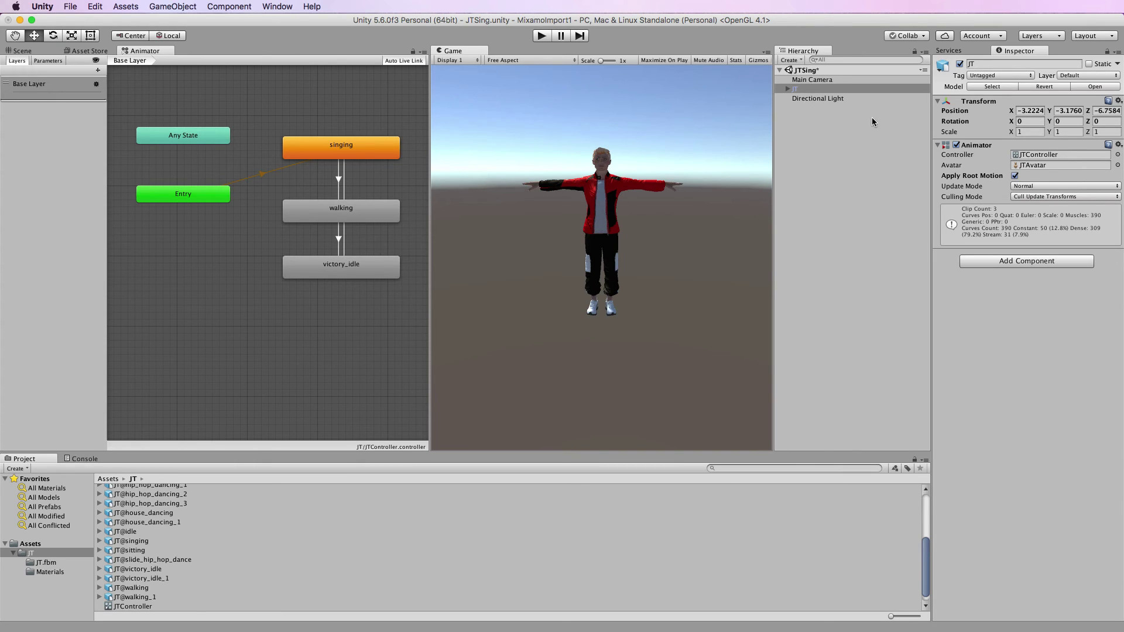
# Set JT@singing's Avatar Definition to Copy From Other Avatar
pyautogui.click(799, 89)
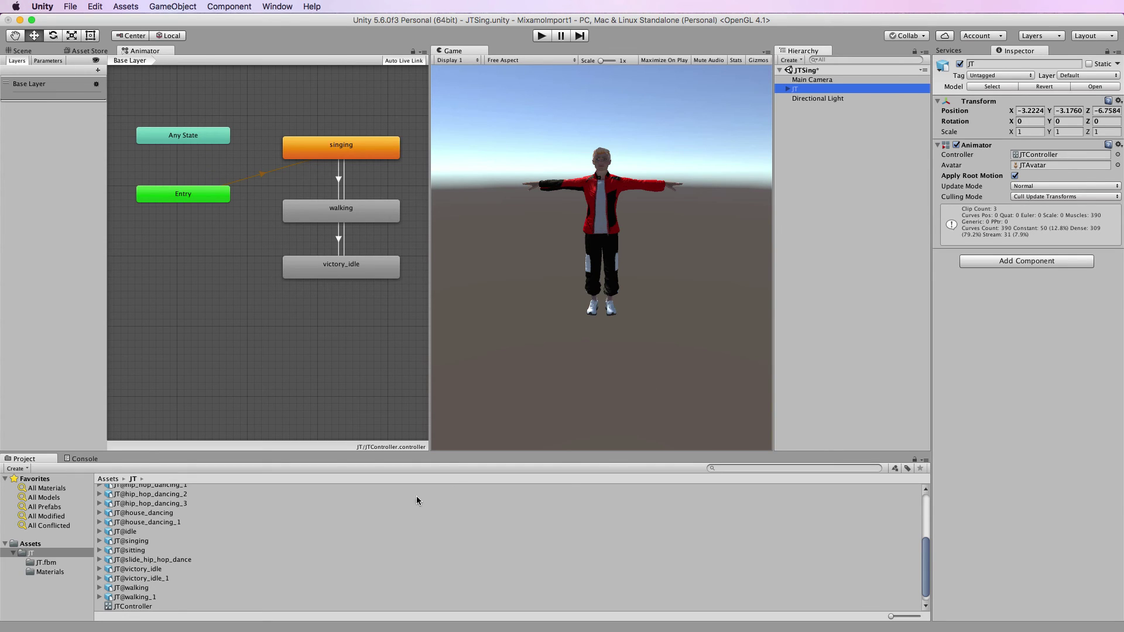
pyautogui.click(147, 542)
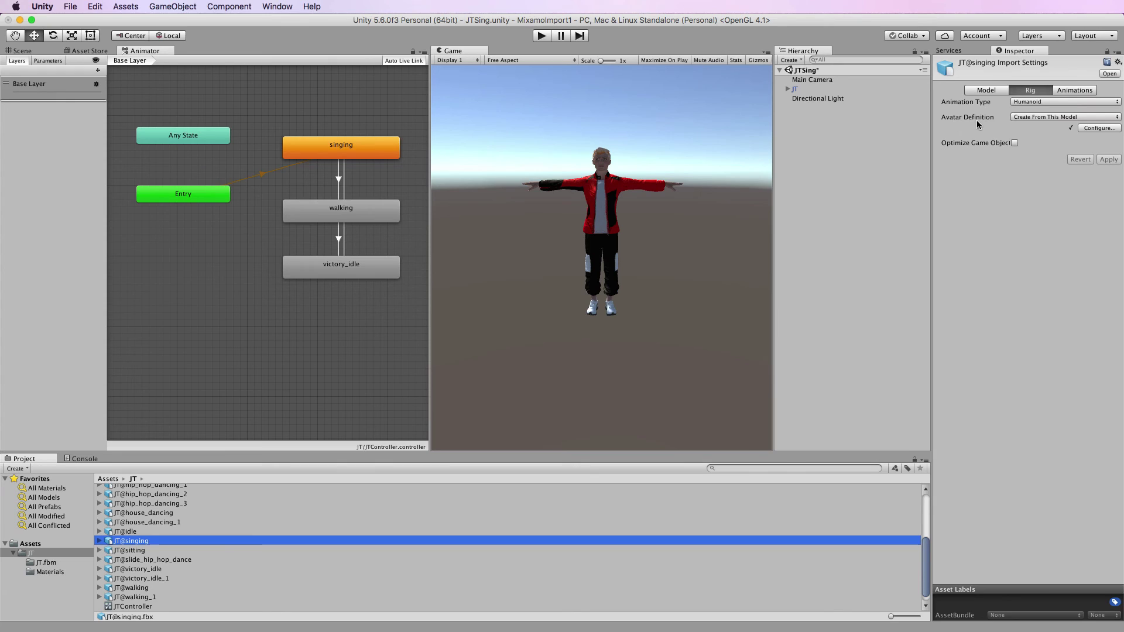
pyautogui.click(1041, 118)
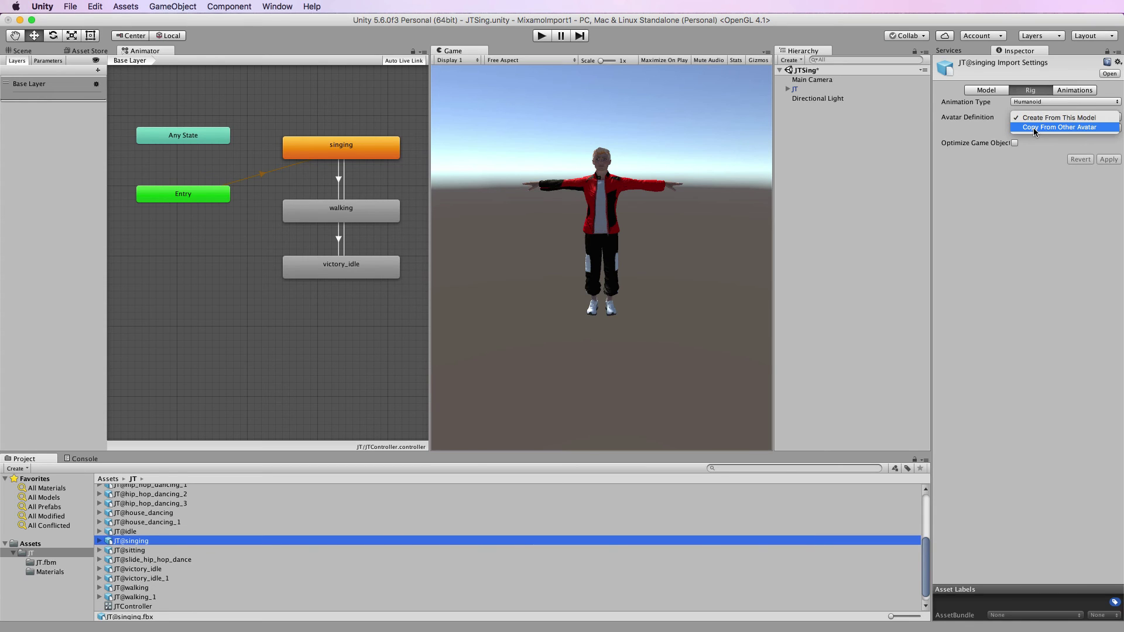
pyautogui.click(1049, 127)
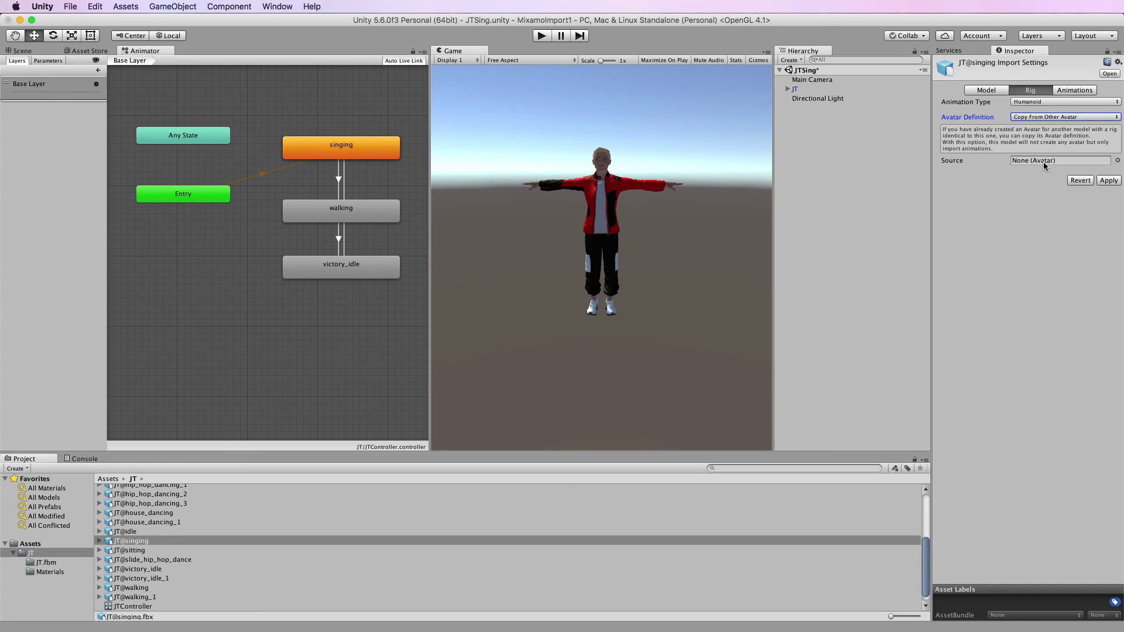
# Choose JTAvatar as the source avatar and apply the rig change
pyautogui.click(1118, 160)
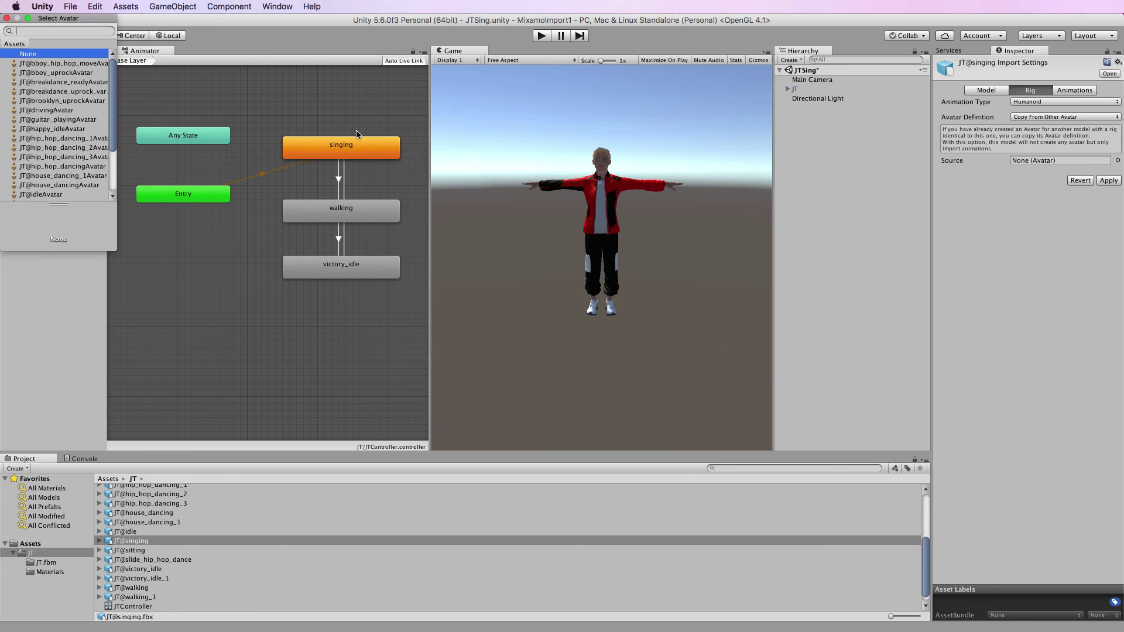
pyautogui.moveTo(93, 16); pyautogui.dragTo(804, 124)
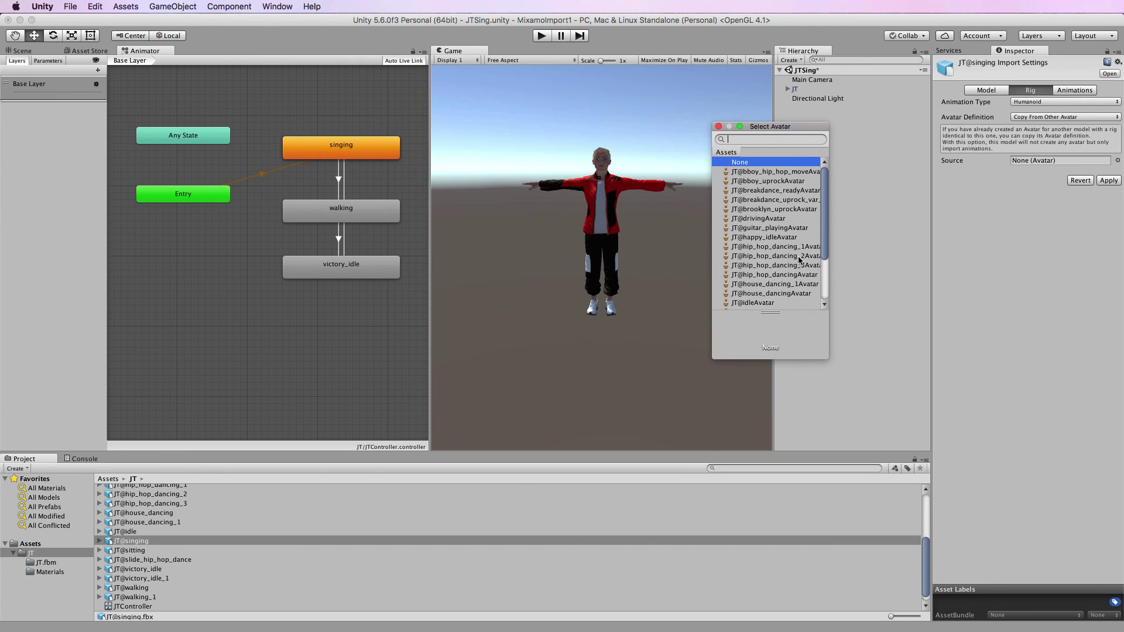
pyautogui.moveTo(824, 247); pyautogui.dragTo(827, 300)
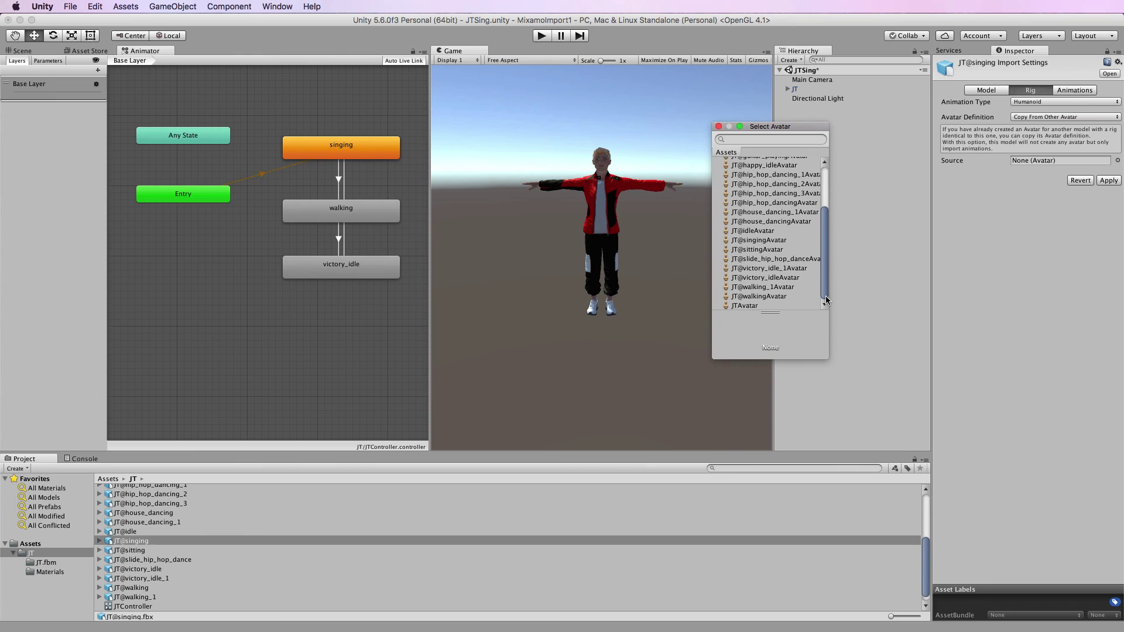
pyautogui.click(746, 306)
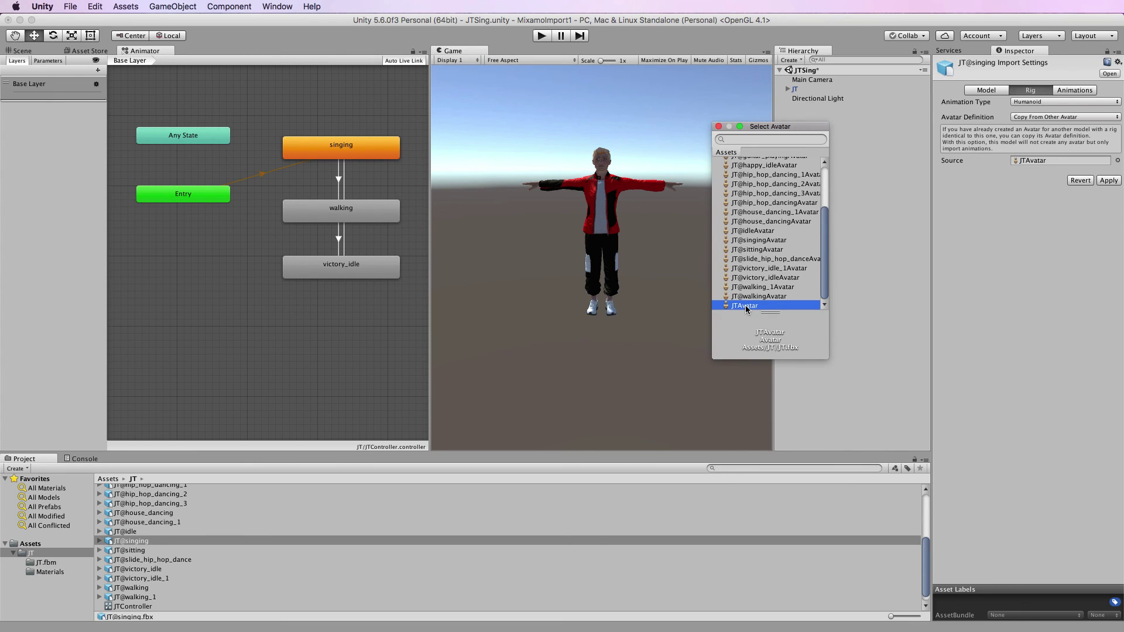
pyautogui.doubleClick(746, 306)
pyautogui.click(1112, 182)
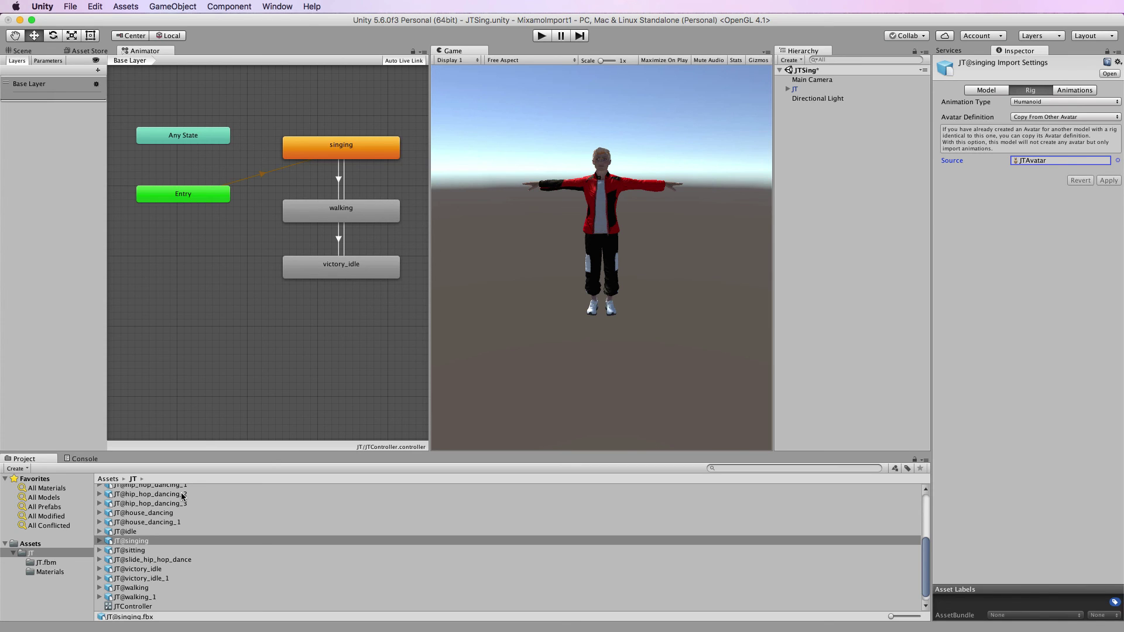
pyautogui.scroll(-1, 137, 553)
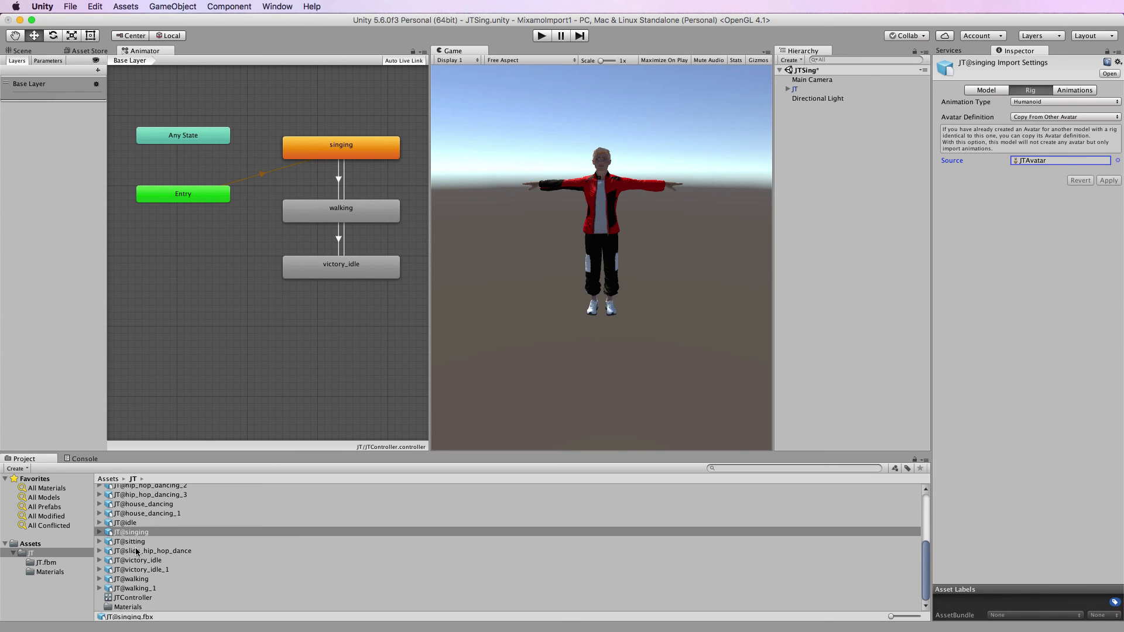
# Make JT@walking copy its avatar from JTAvatar
pyautogui.click(141, 580)
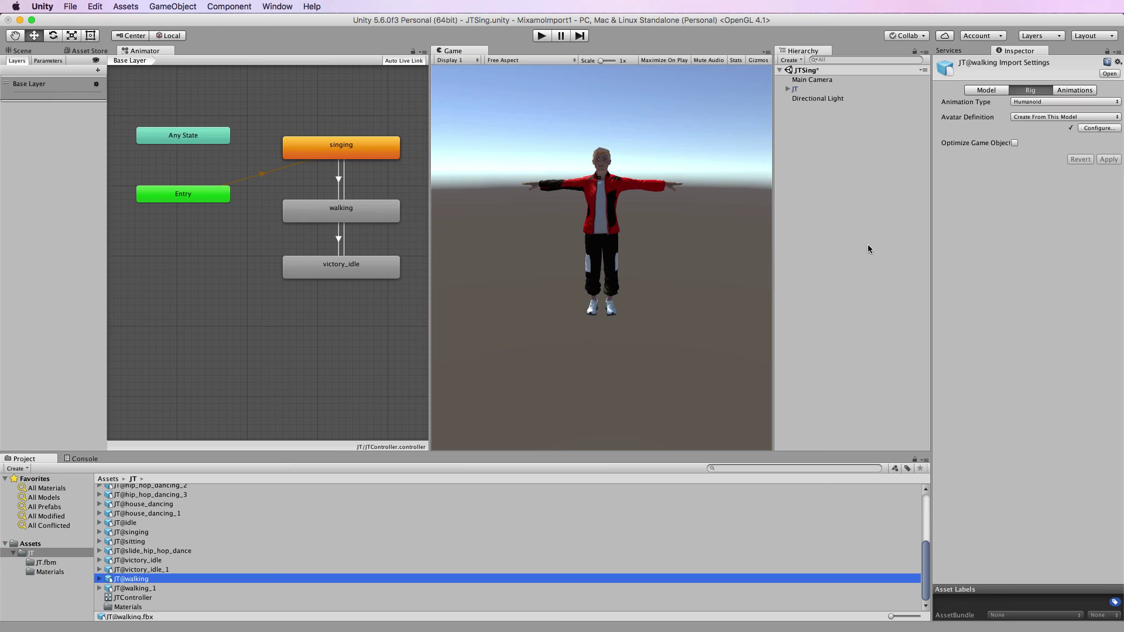
pyautogui.click(1089, 117)
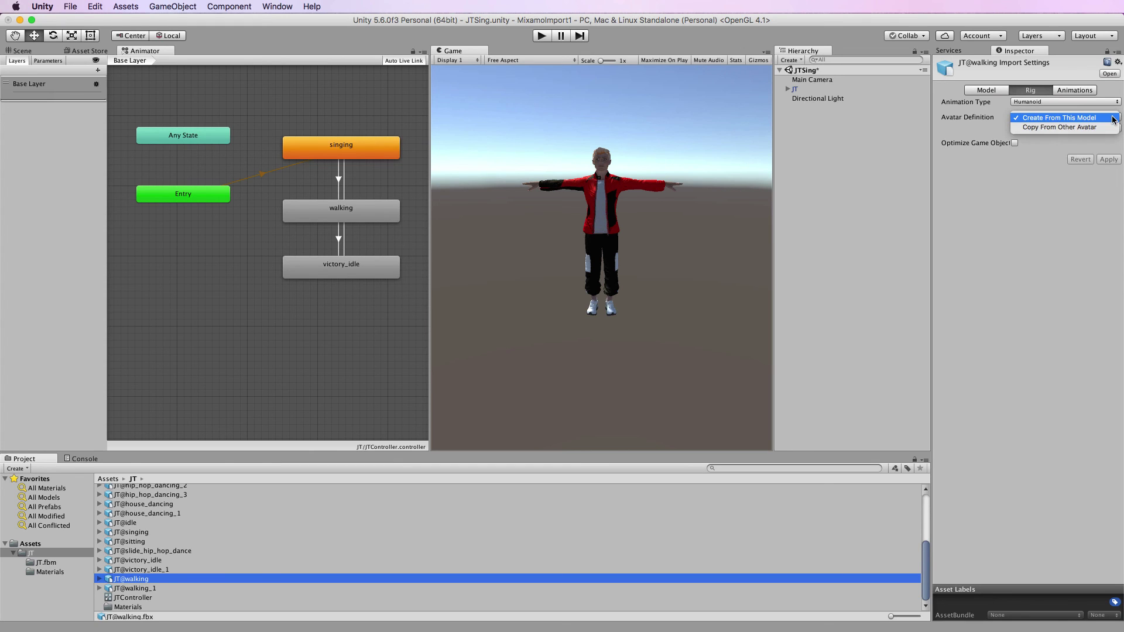
pyautogui.click(1052, 128)
pyautogui.click(1118, 161)
pyautogui.scroll(-3, 761, 263)
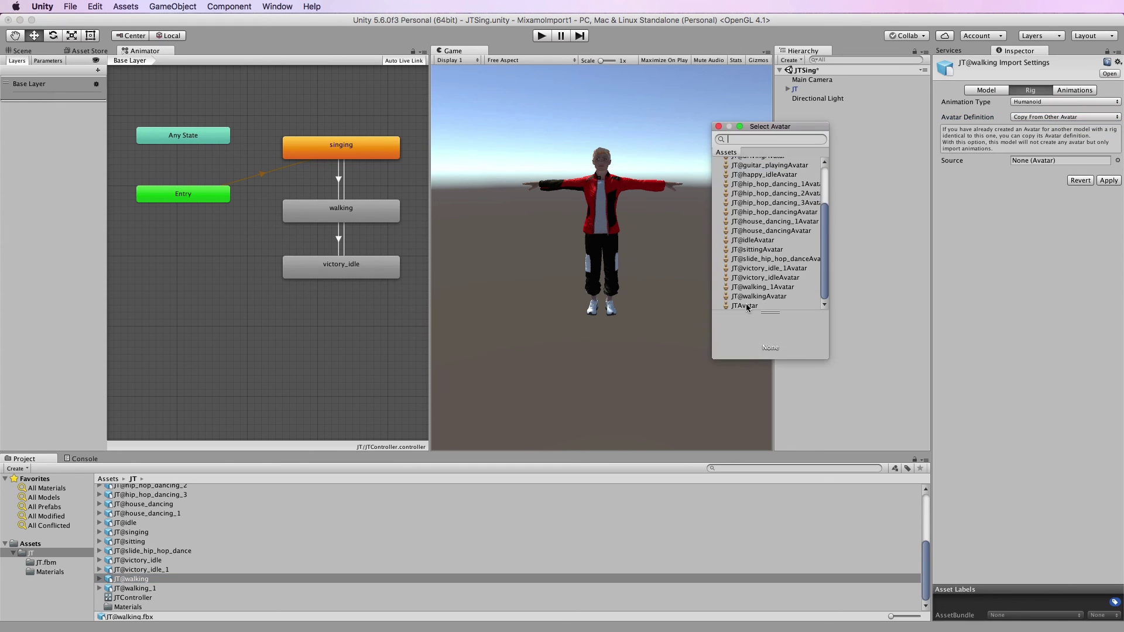
pyautogui.doubleClick(746, 306)
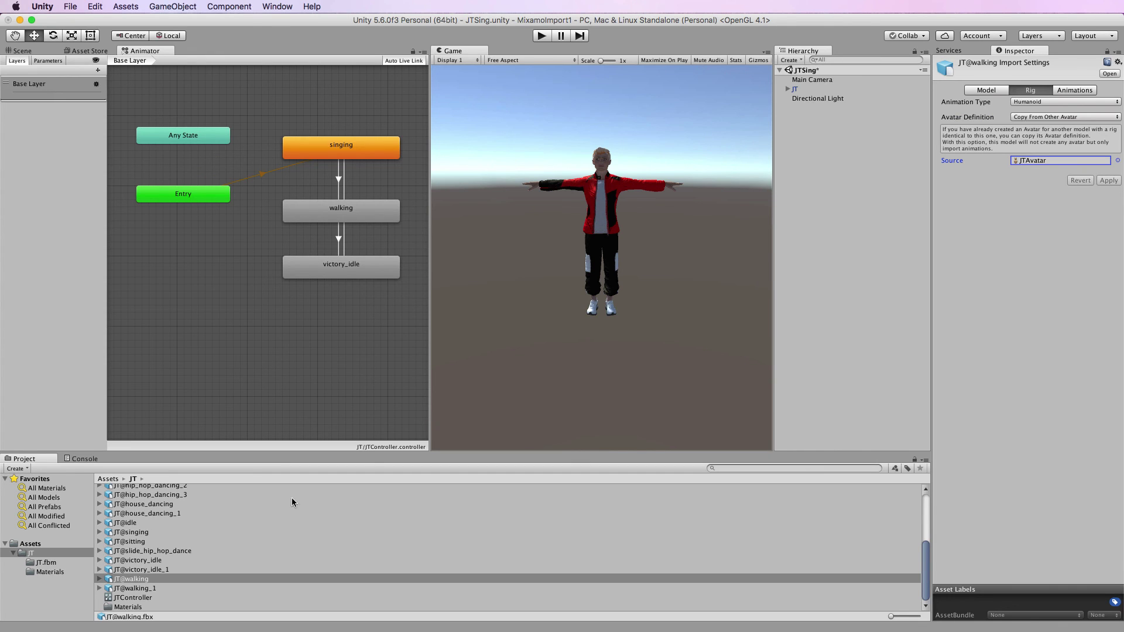
# Make JT@victory_idle copy its avatar from JTAvatar
pyautogui.click(159, 561)
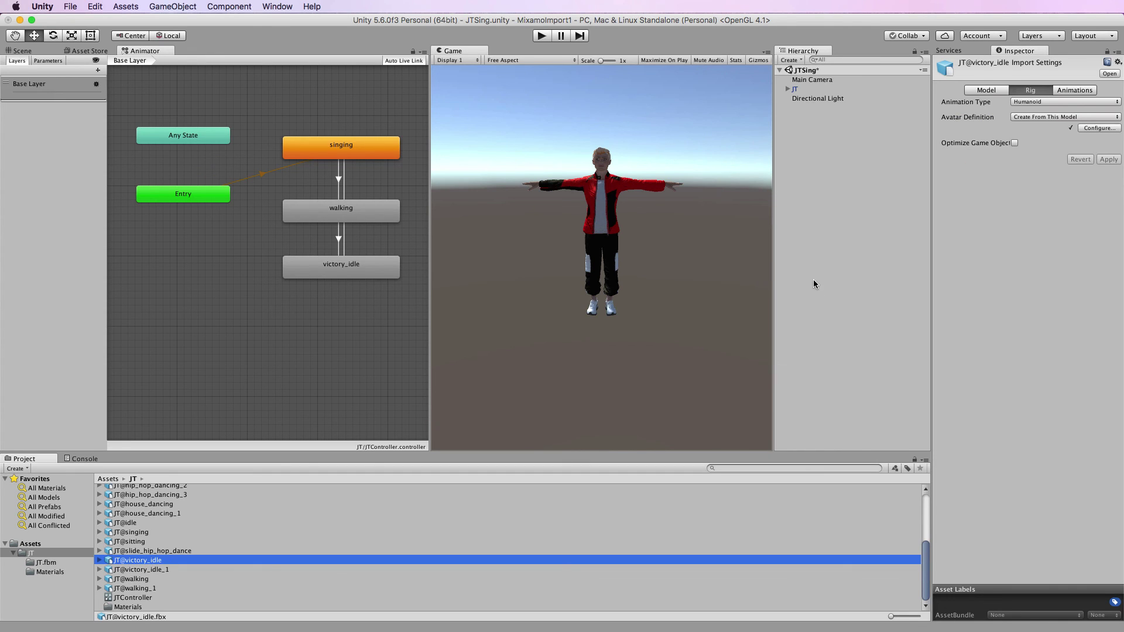
pyautogui.click(1055, 117)
pyautogui.click(1054, 126)
pyautogui.click(1118, 161)
pyautogui.scroll(-5, 767, 264)
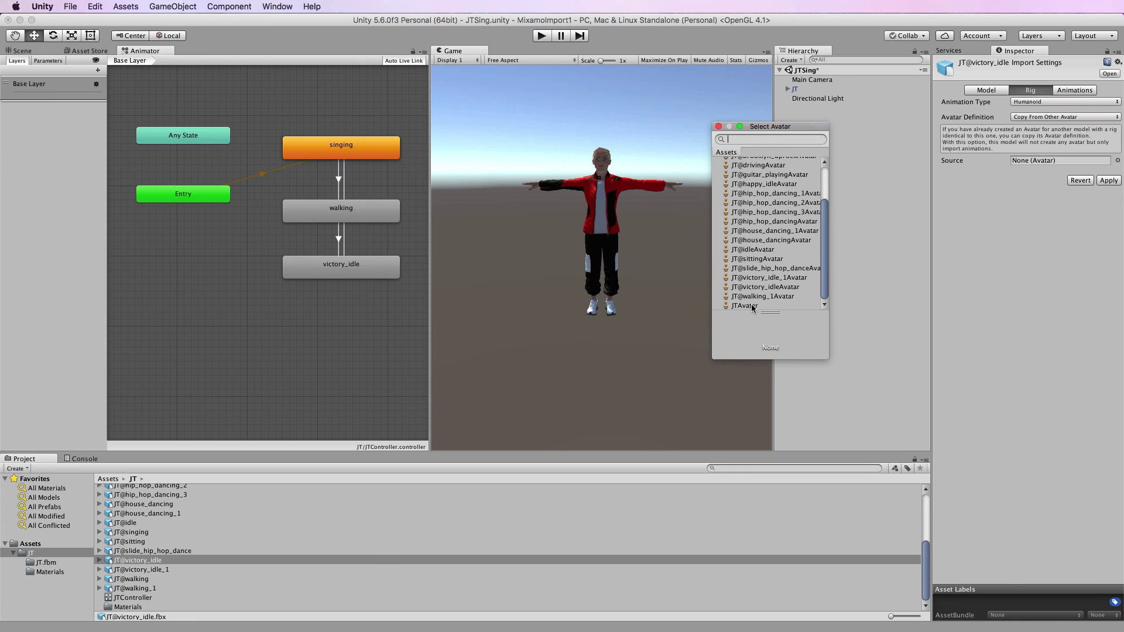
pyautogui.click(790, 305)
pyautogui.doubleClick(791, 305)
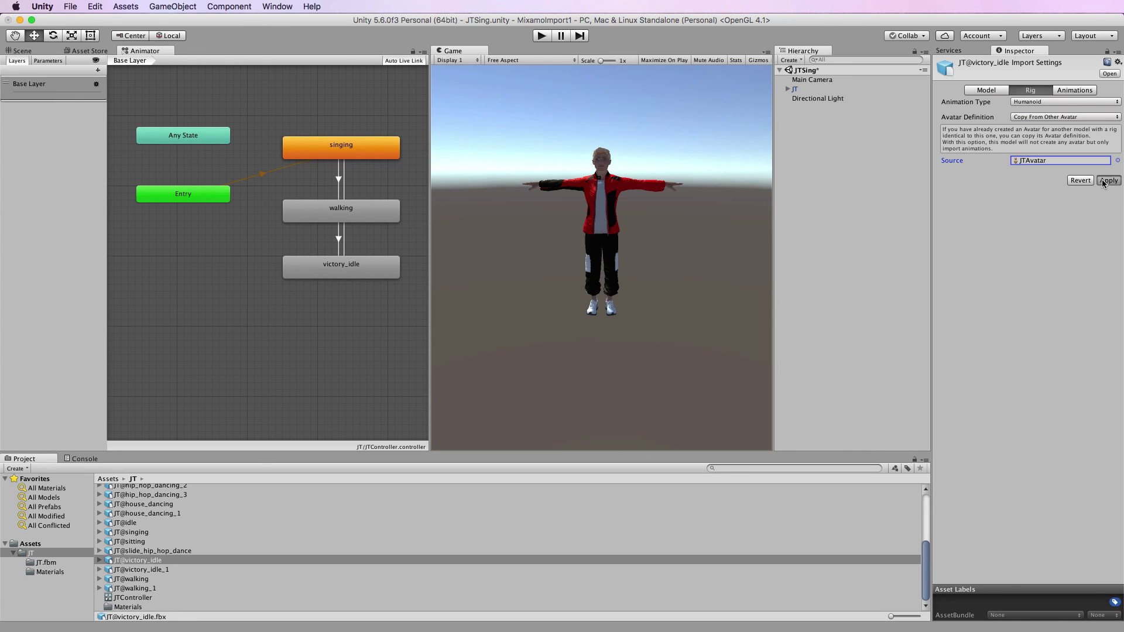
pyautogui.click(546, 36)
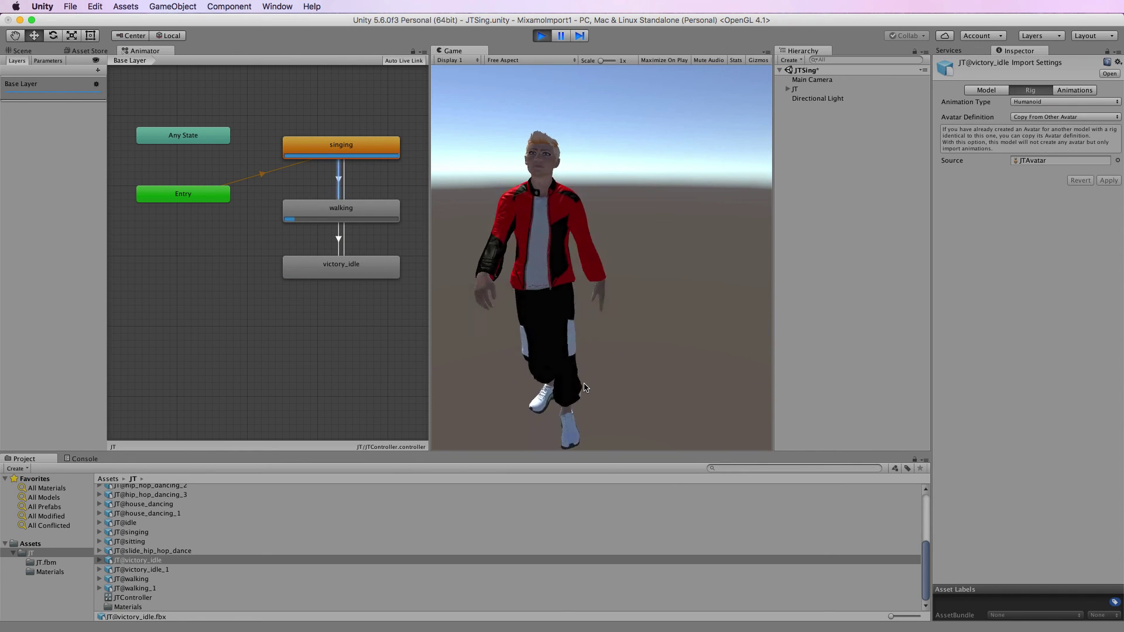
pyautogui.click(543, 36)
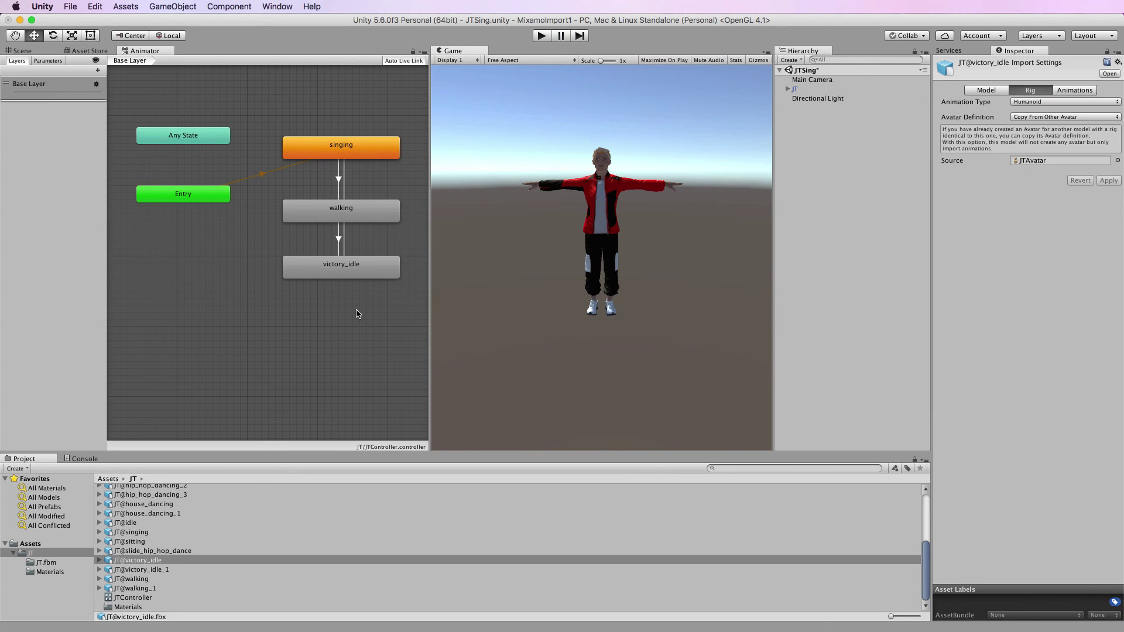